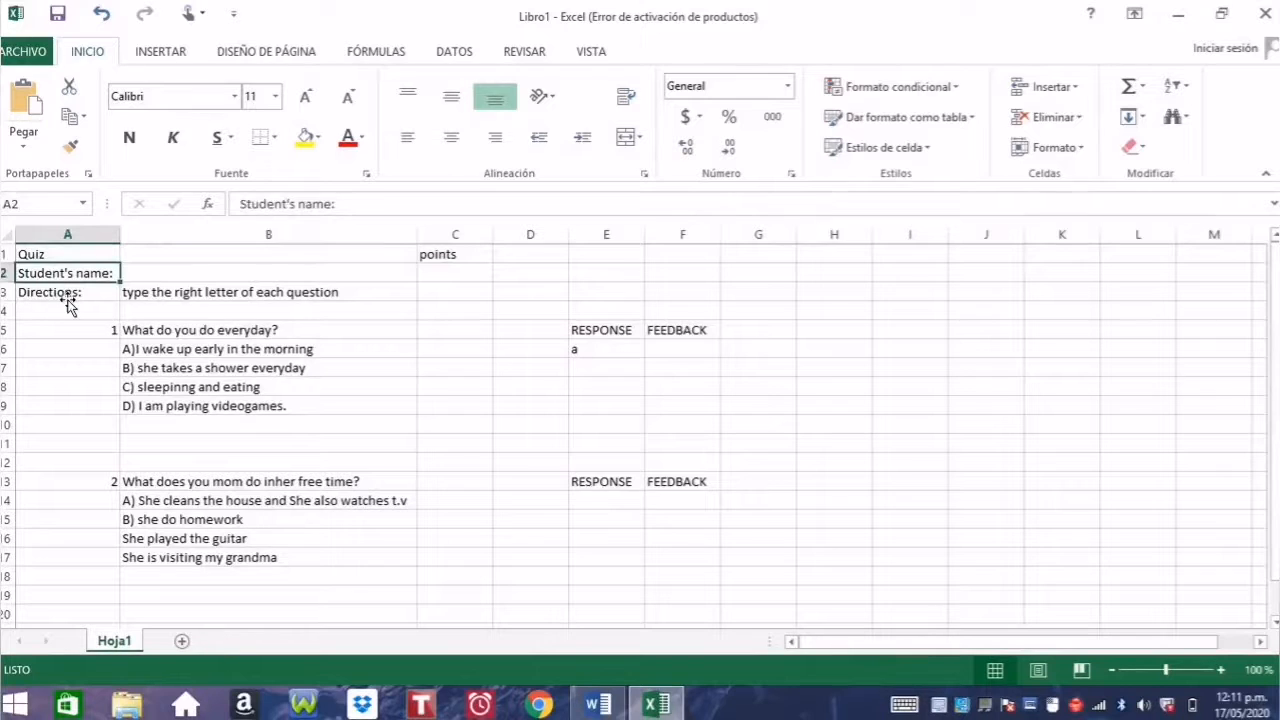
{"action": "left_click", "coordinate": [68, 297]}
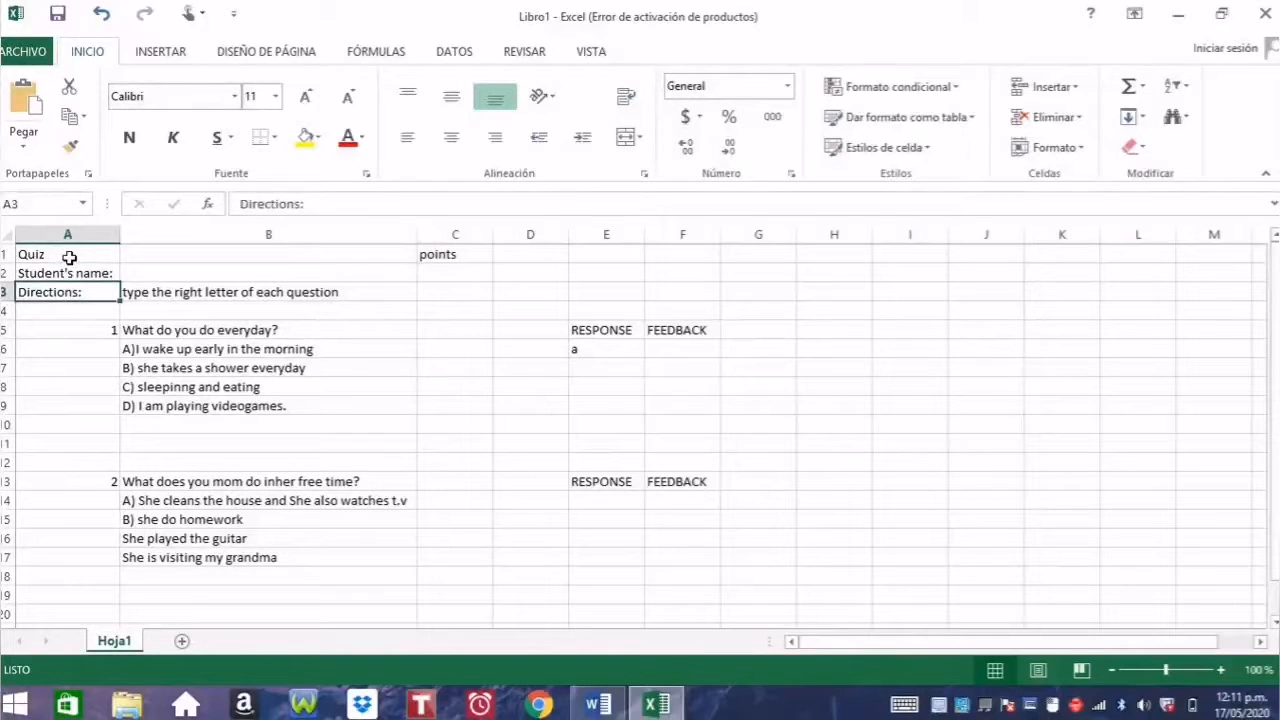
{"action": "left_click", "coordinate": [69, 258]}
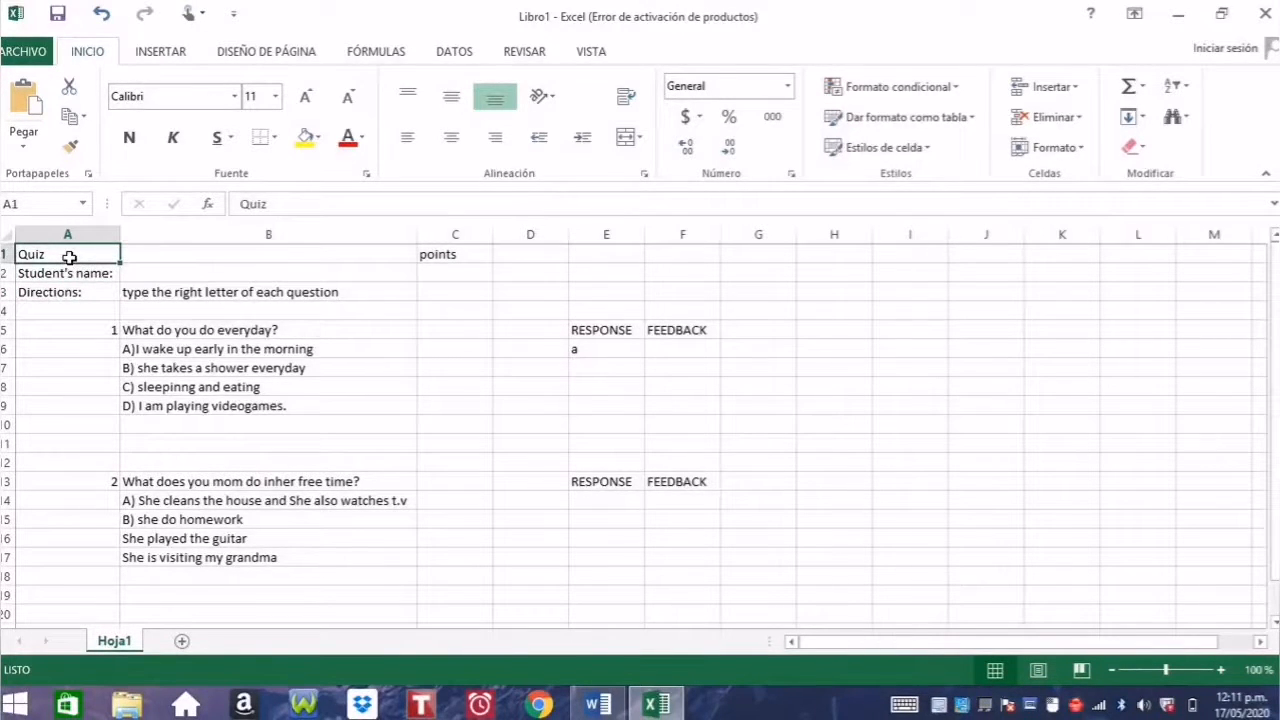
{"action": "left_click", "coordinate": [64, 279]}
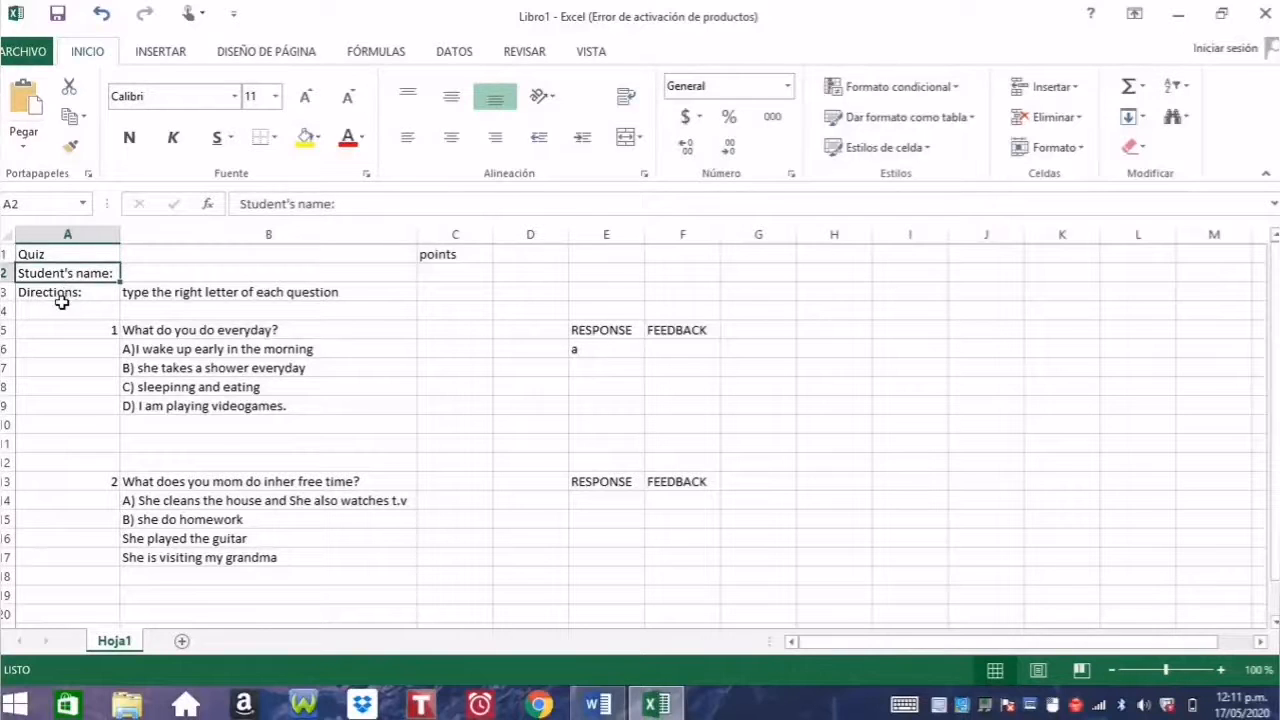
{"action": "left_click", "coordinate": [61, 305]}
{"action": "left_click", "coordinate": [65, 292]}
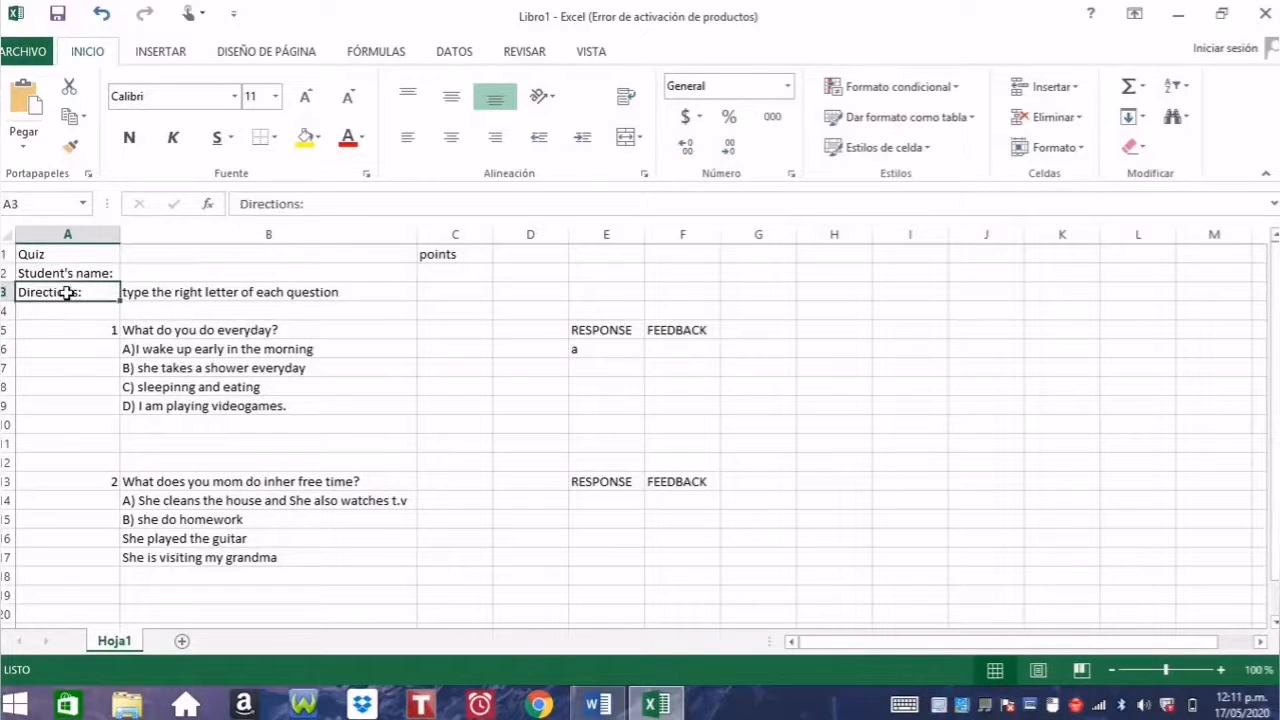
{"action": "left_click", "coordinate": [132, 292]}
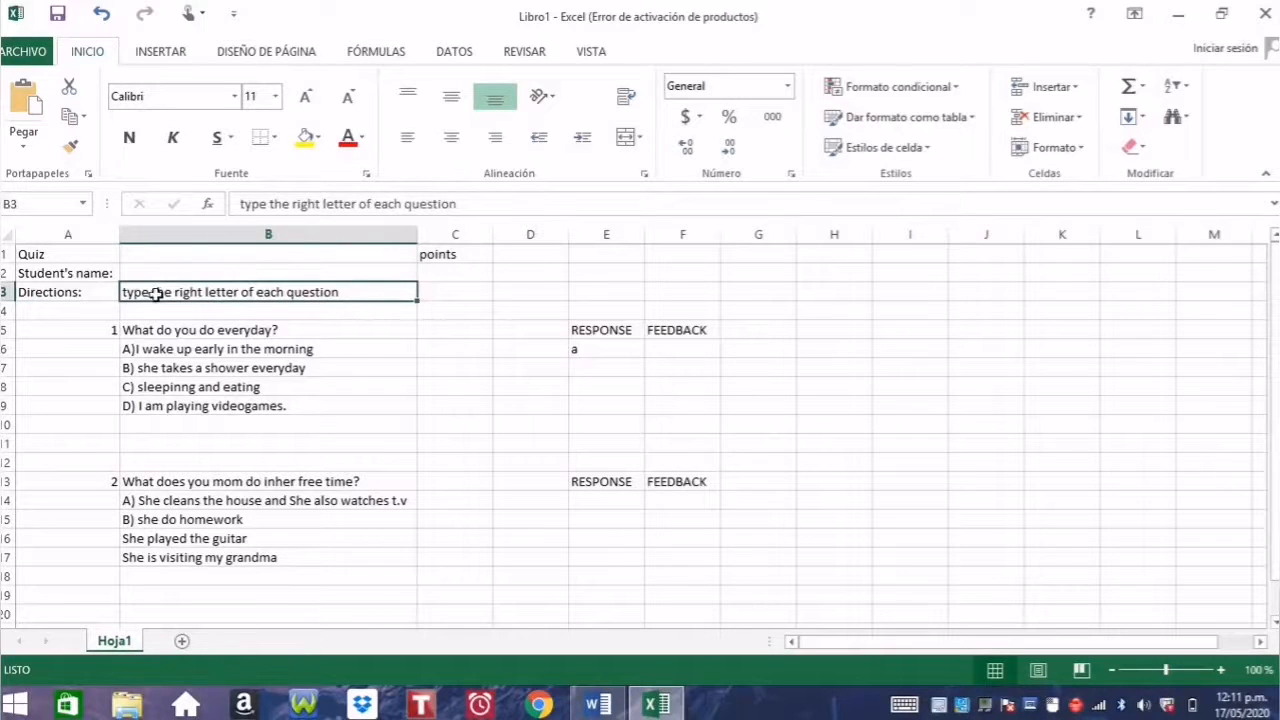
{"action": "left_click", "coordinate": [100, 329]}
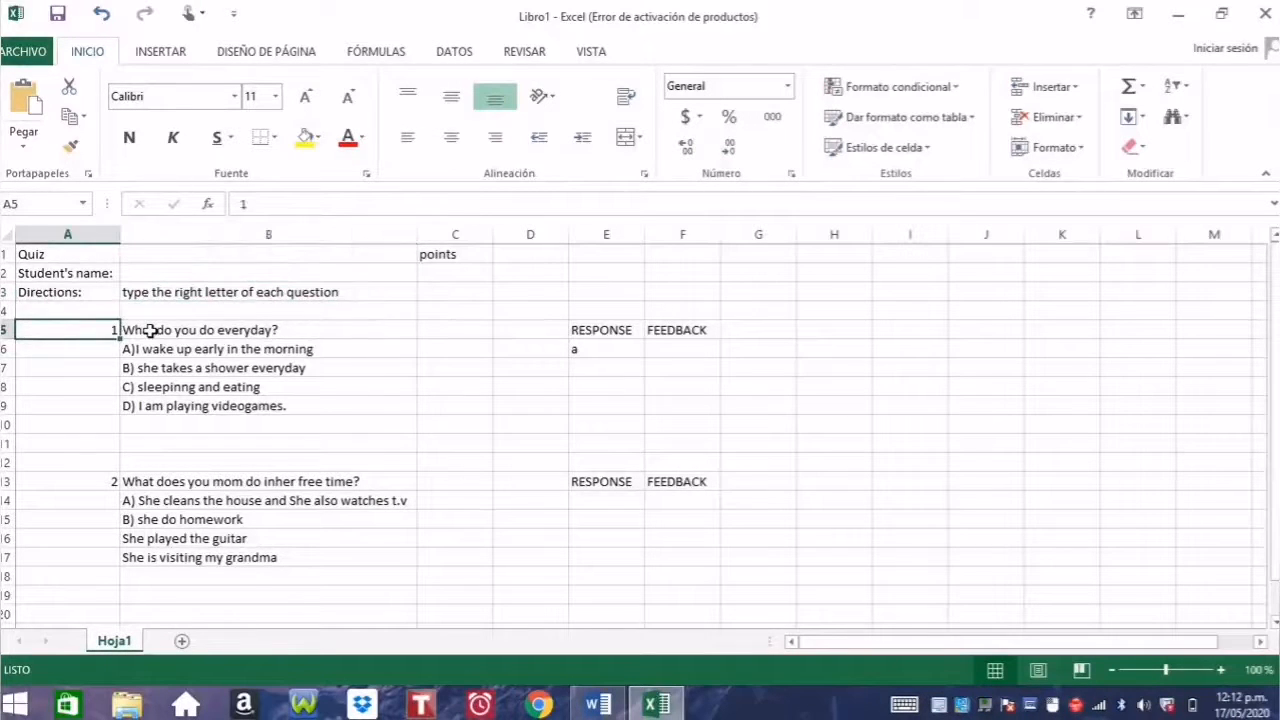
{"action": "left_click", "coordinate": [150, 331]}
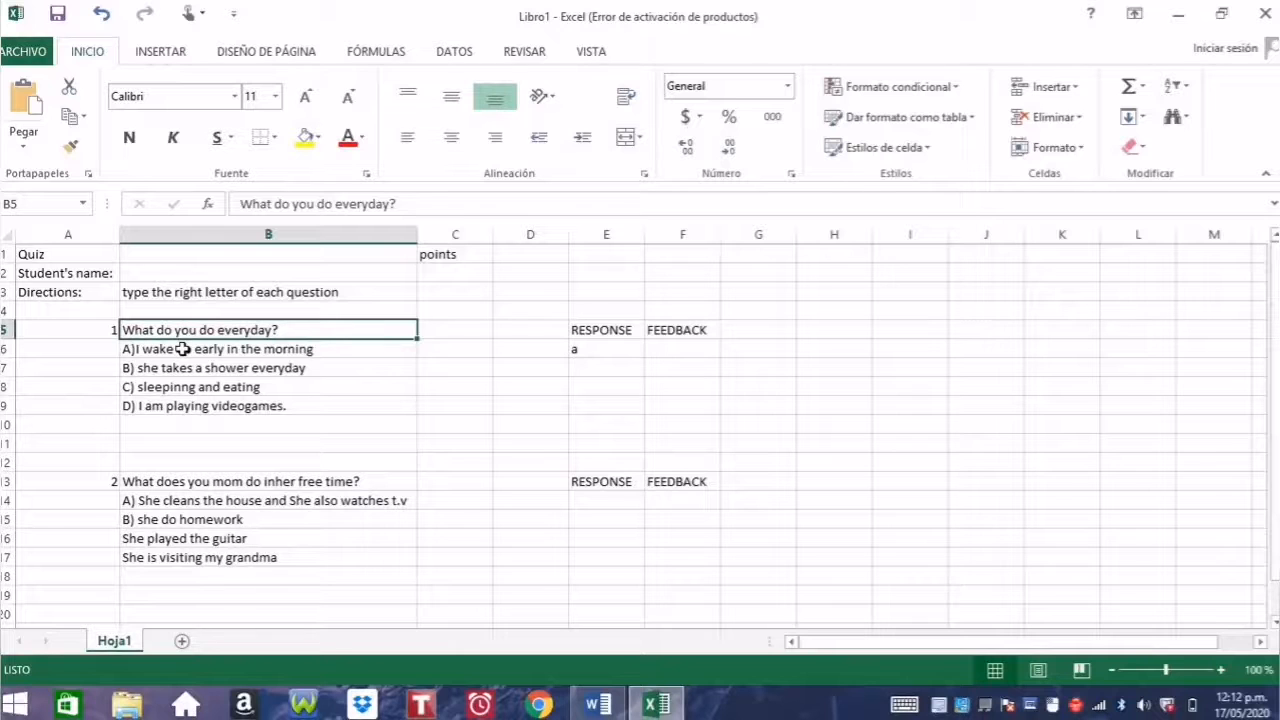
{"action": "left_click", "coordinate": [182, 349]}
{"action": "left_click", "coordinate": [186, 368]}
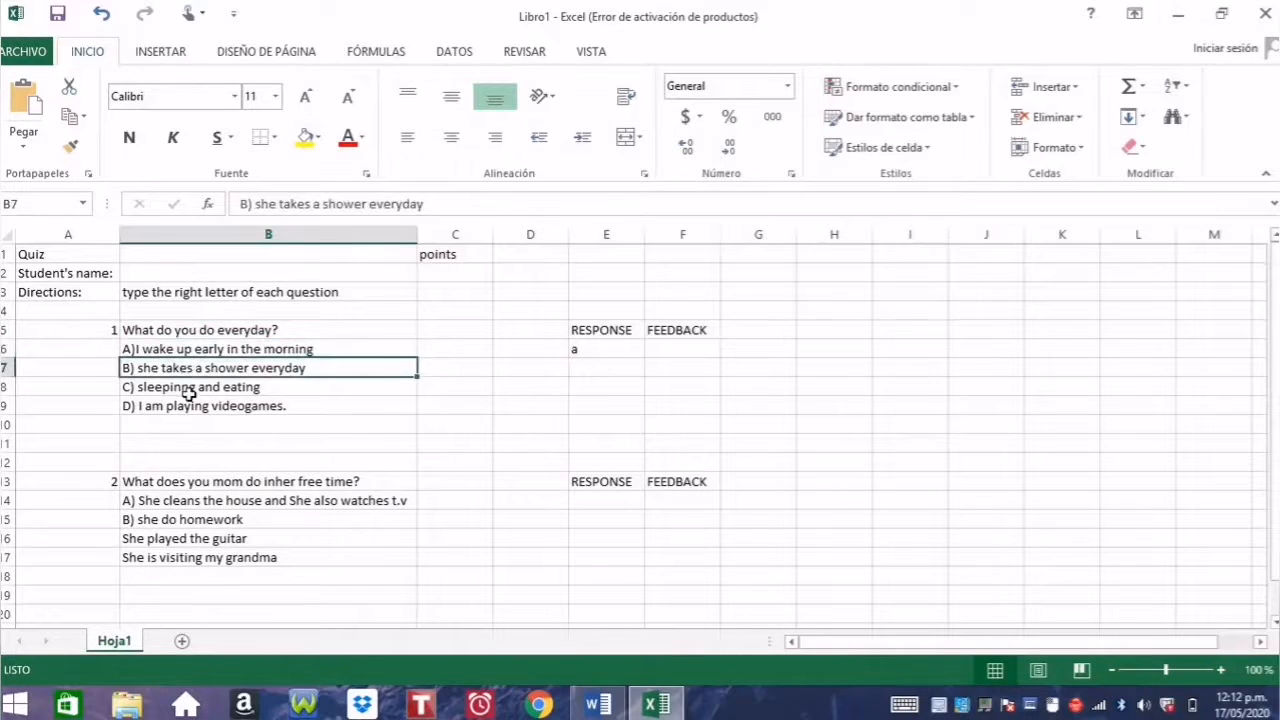
{"action": "left_click", "coordinate": [189, 391]}
{"action": "left_click", "coordinate": [193, 406]}
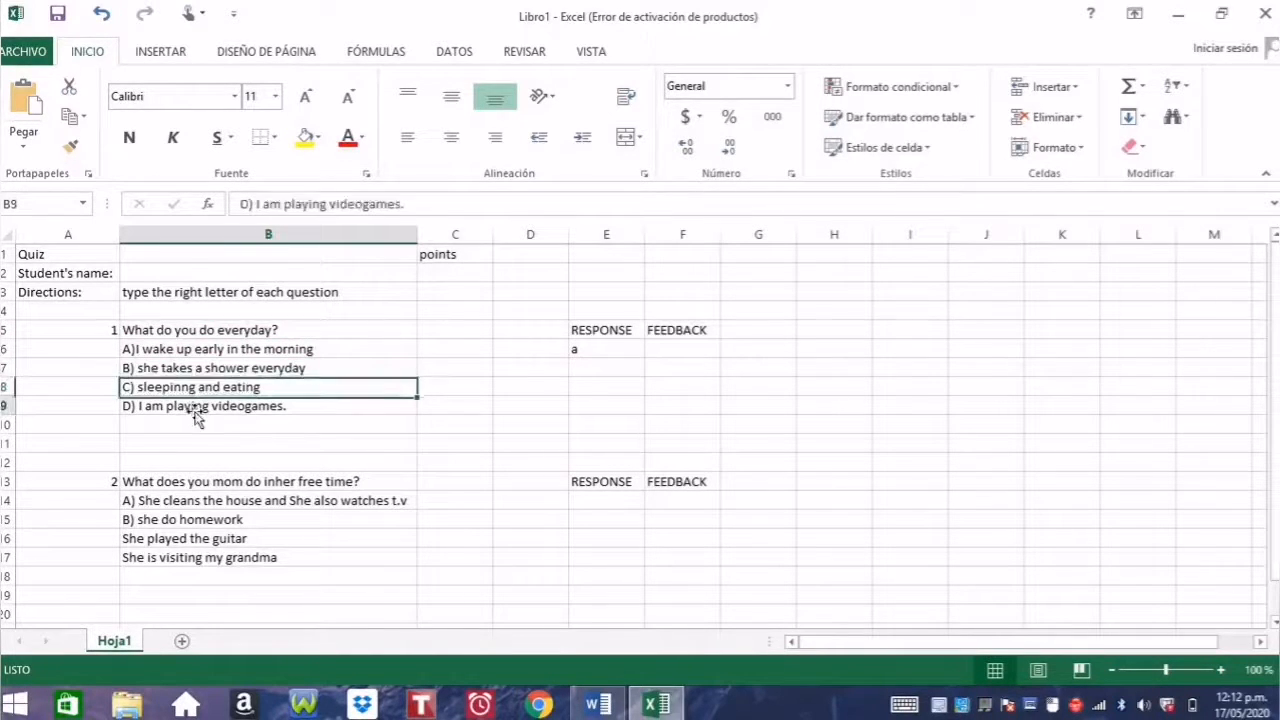
{"action": "left_click", "coordinate": [228, 349]}
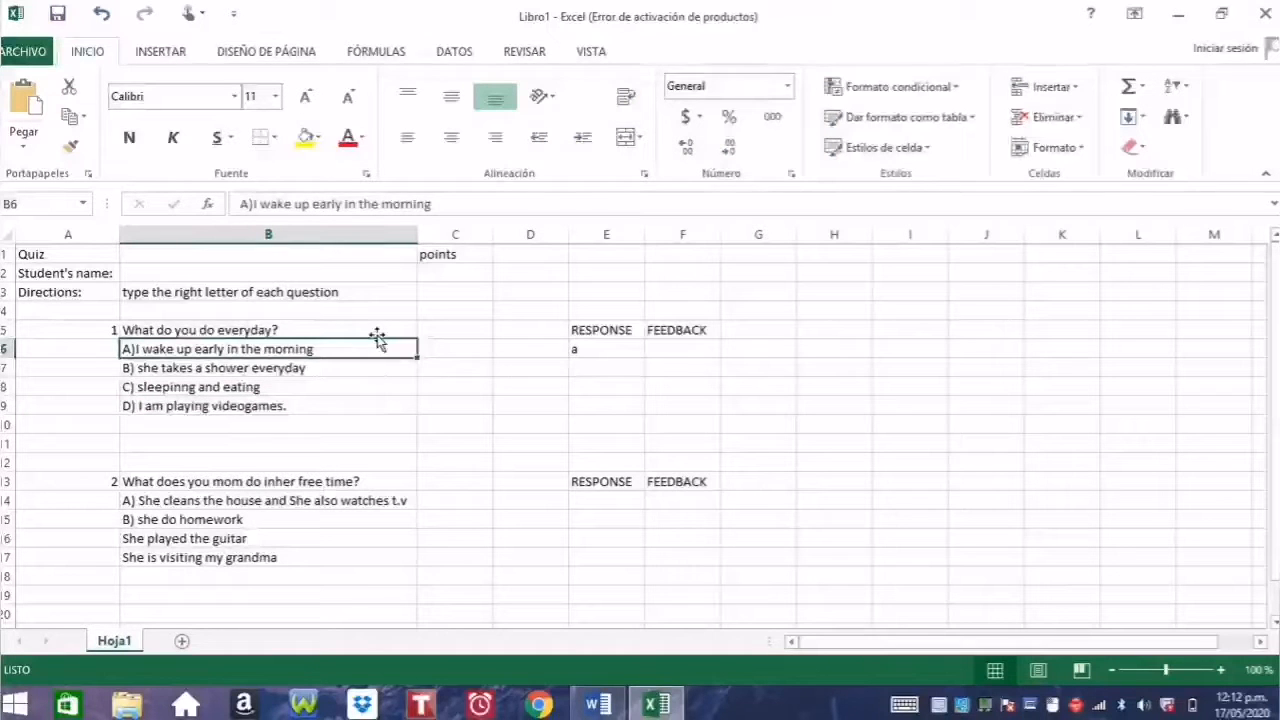
{"action": "left_click", "coordinate": [571, 331]}
{"action": "left_click", "coordinate": [657, 331]}
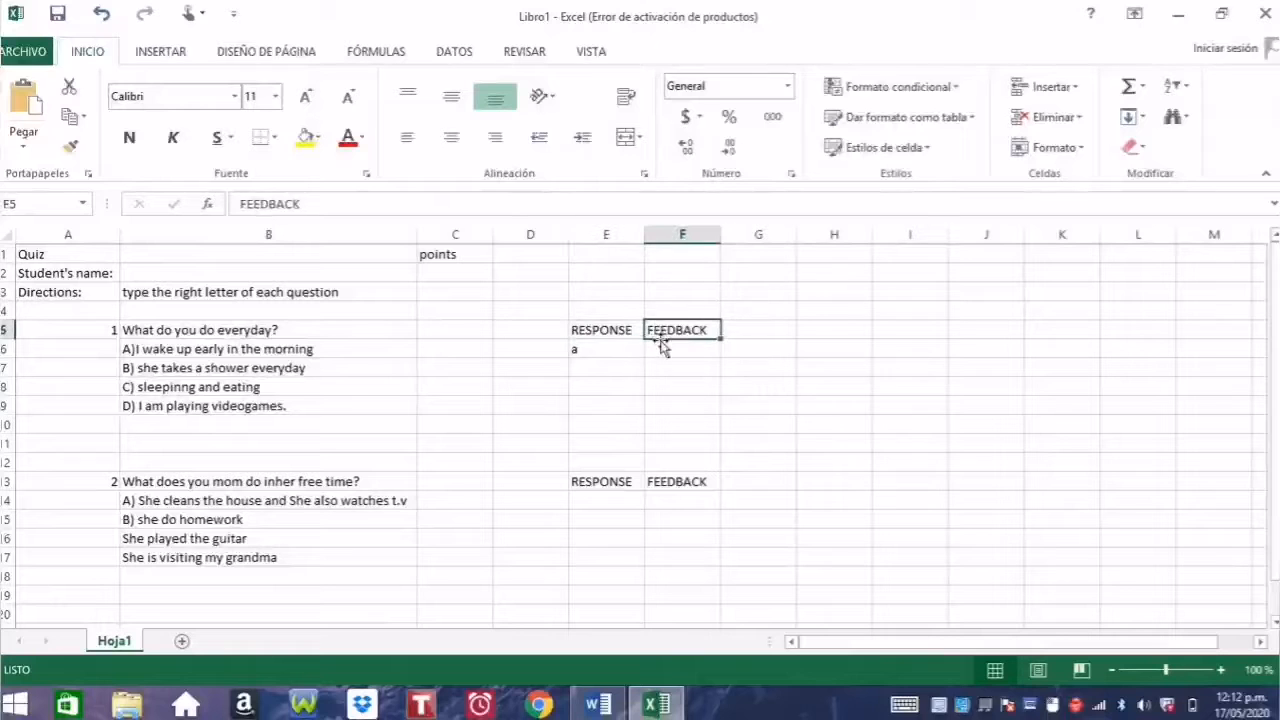
Step: Clear the sample answer from response cell E6
{"action": "left_click", "coordinate": [660, 346]}
{"action": "left_click", "coordinate": [603, 346]}
{"action": "key", "text": "BackSpace"}
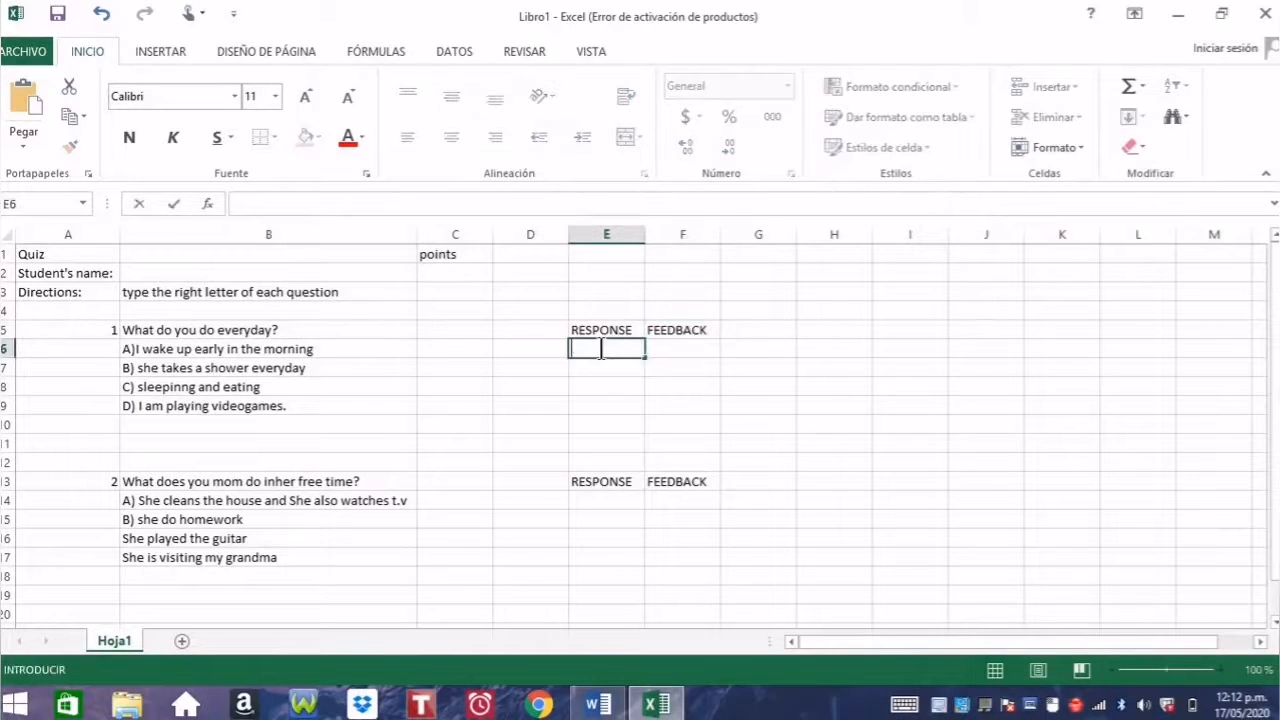
{"action": "left_click", "coordinate": [680, 357]}
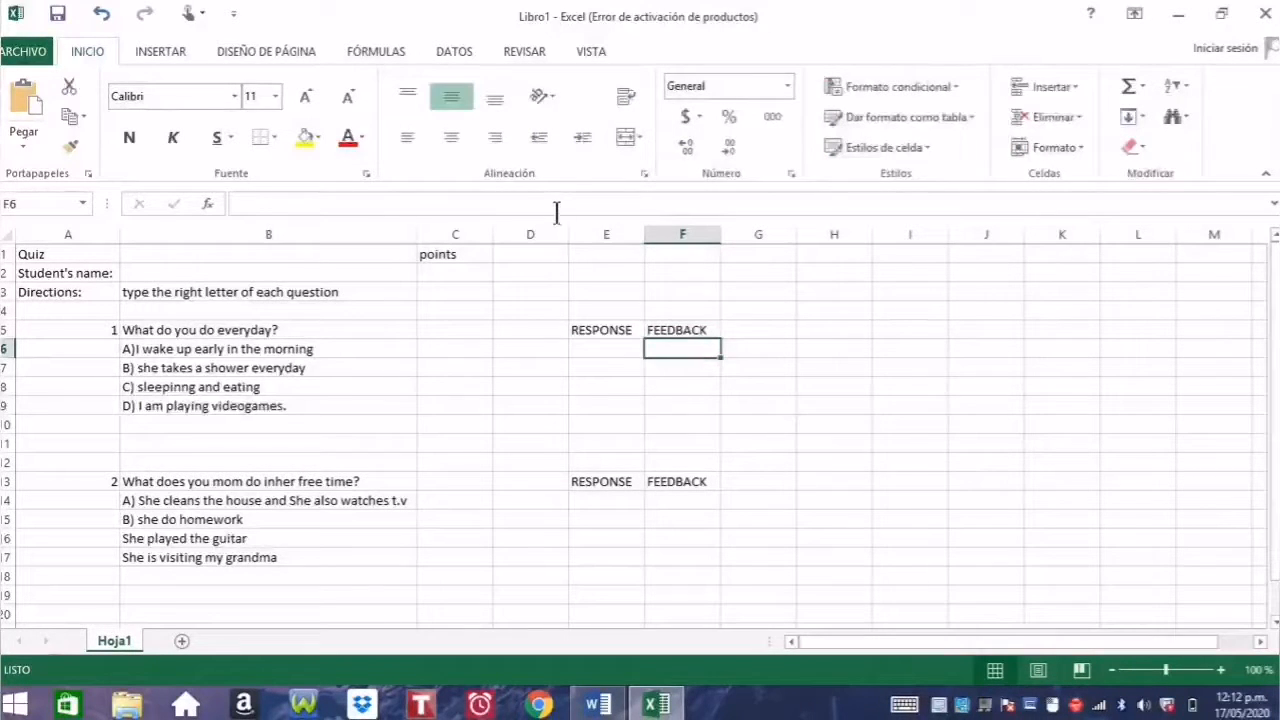
Step: Paste the nested SI feedback formula copied from the Word document into F6
{"action": "left_click", "coordinate": [598, 705]}
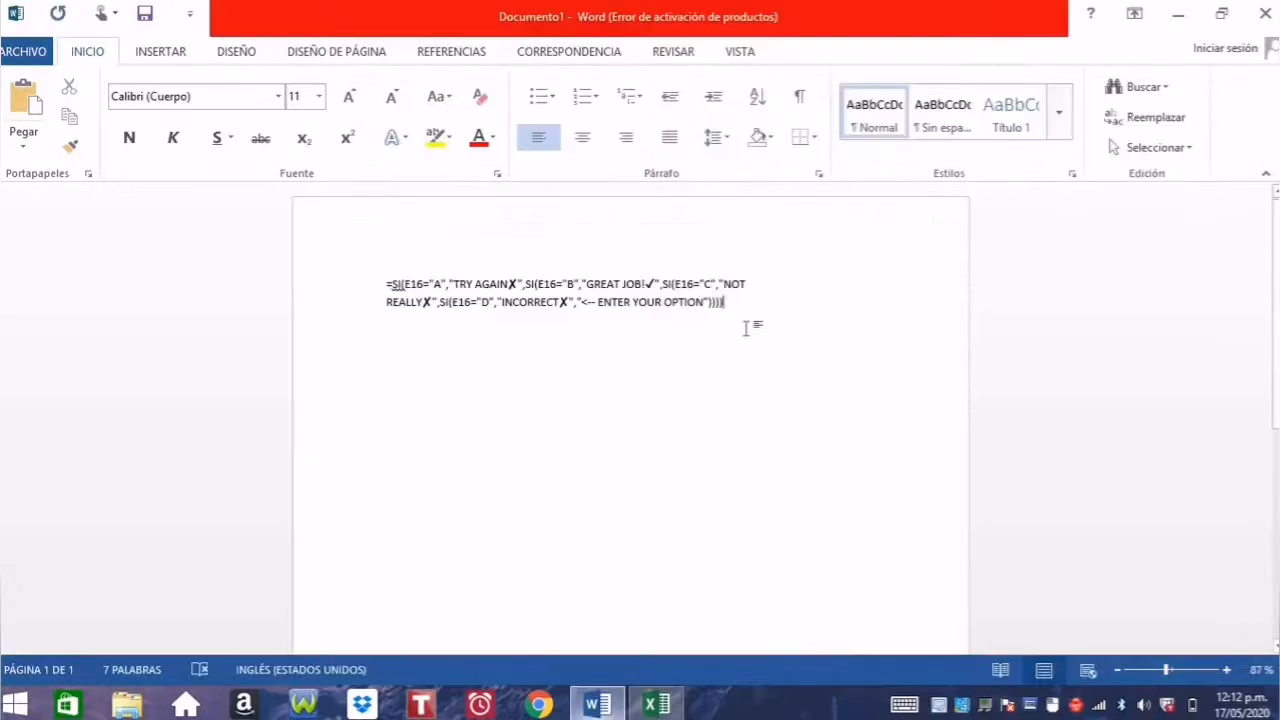
{"action": "left_click_drag", "start_coordinate": [733, 308], "coordinate": [388, 295]}
{"action": "key", "text": "ctrl+c"}
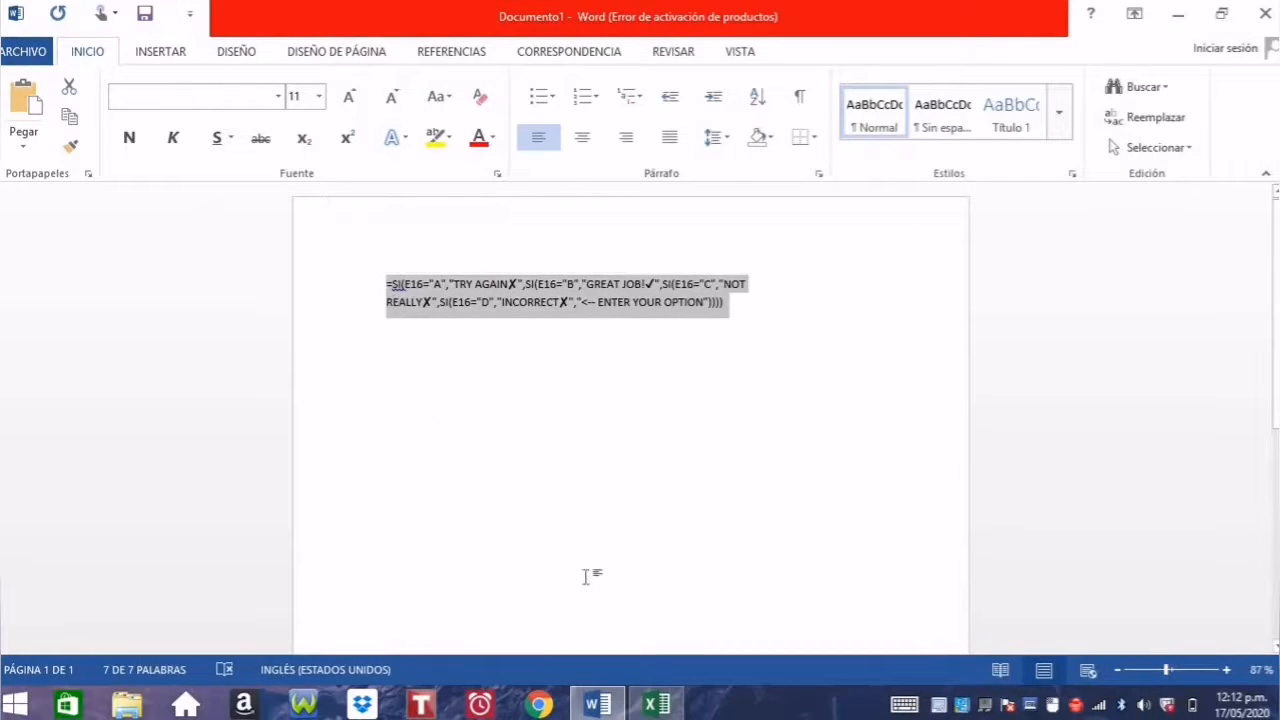
{"action": "left_click", "coordinate": [655, 705]}
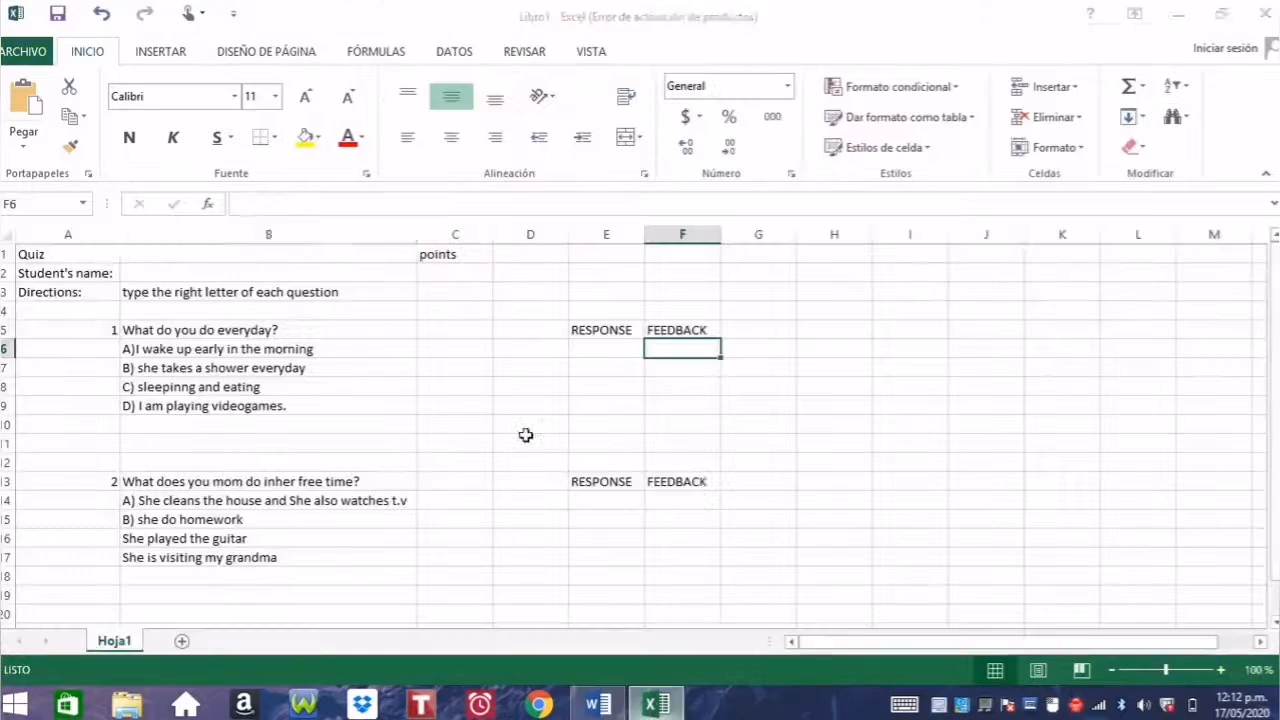
{"action": "left_click", "coordinate": [593, 205]}
{"action": "key", "text": "ctrl+v"}
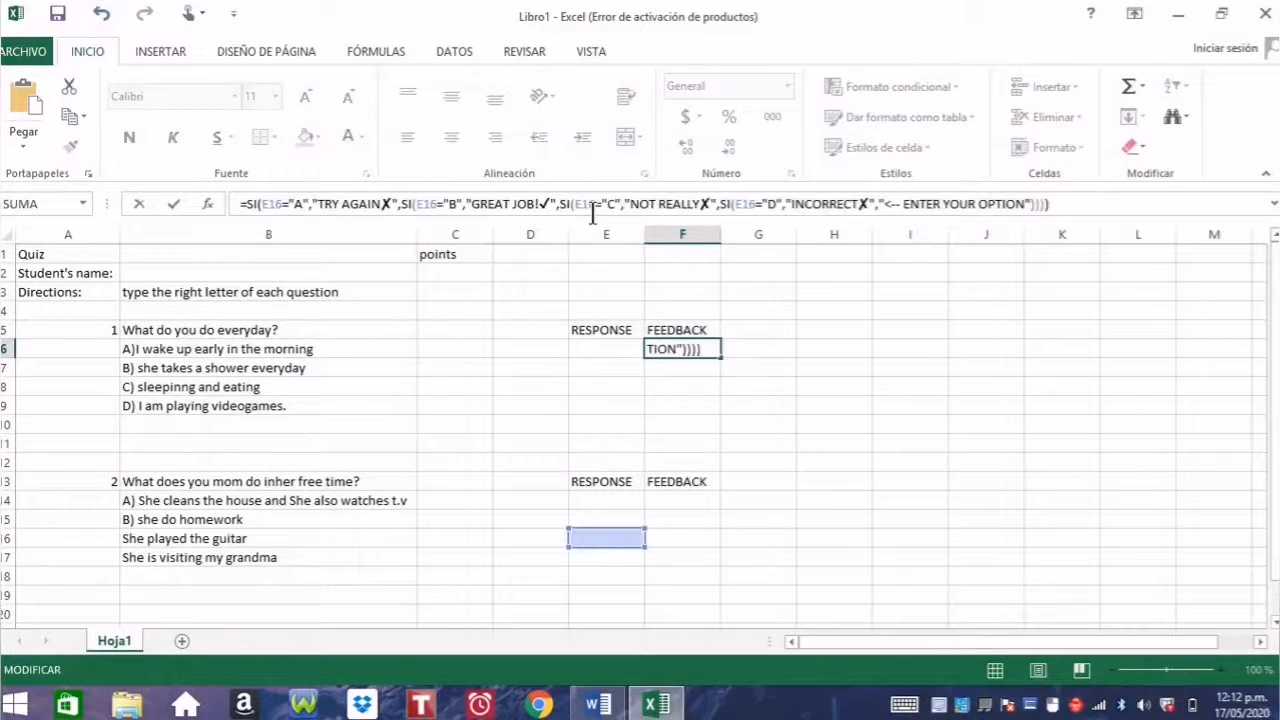
{"action": "key", "text": "Return"}
Step: Inspect the pasted nested SI formula in F6 with E6 empty
{"action": "left_click", "coordinate": [628, 348]}
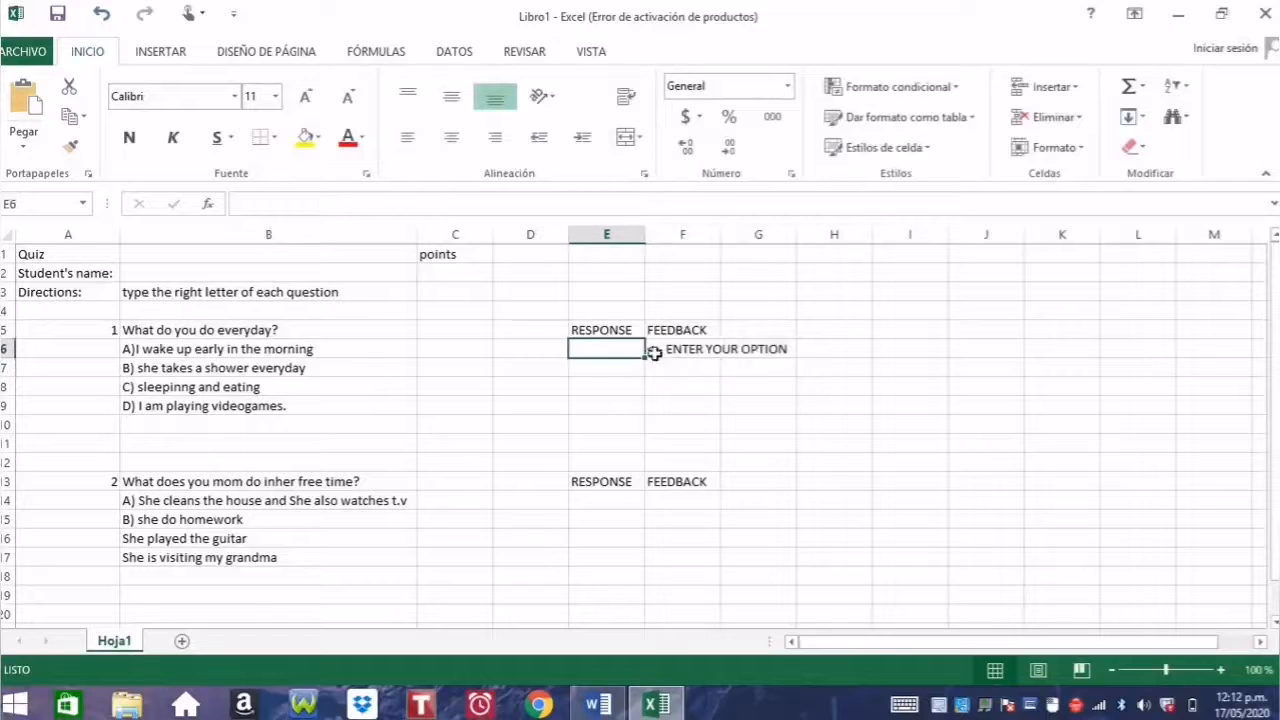
{"action": "left_click", "coordinate": [662, 352]}
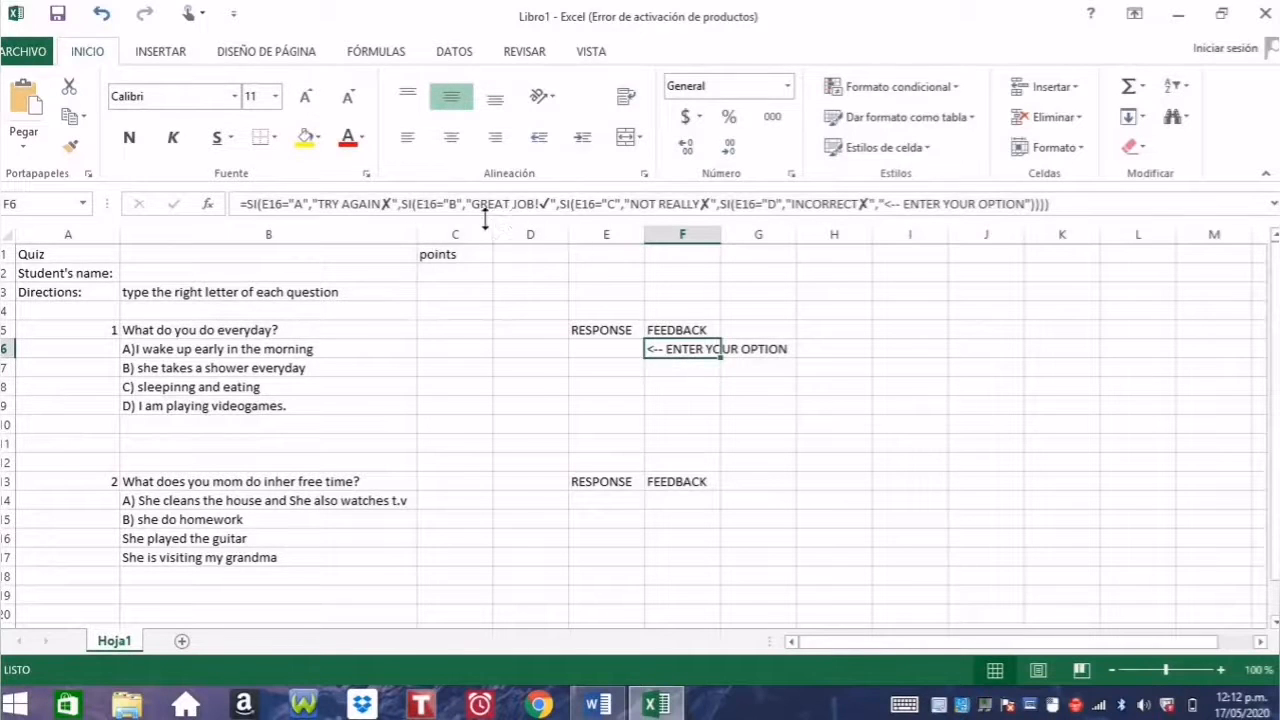
{"action": "left_click", "coordinate": [608, 350]}
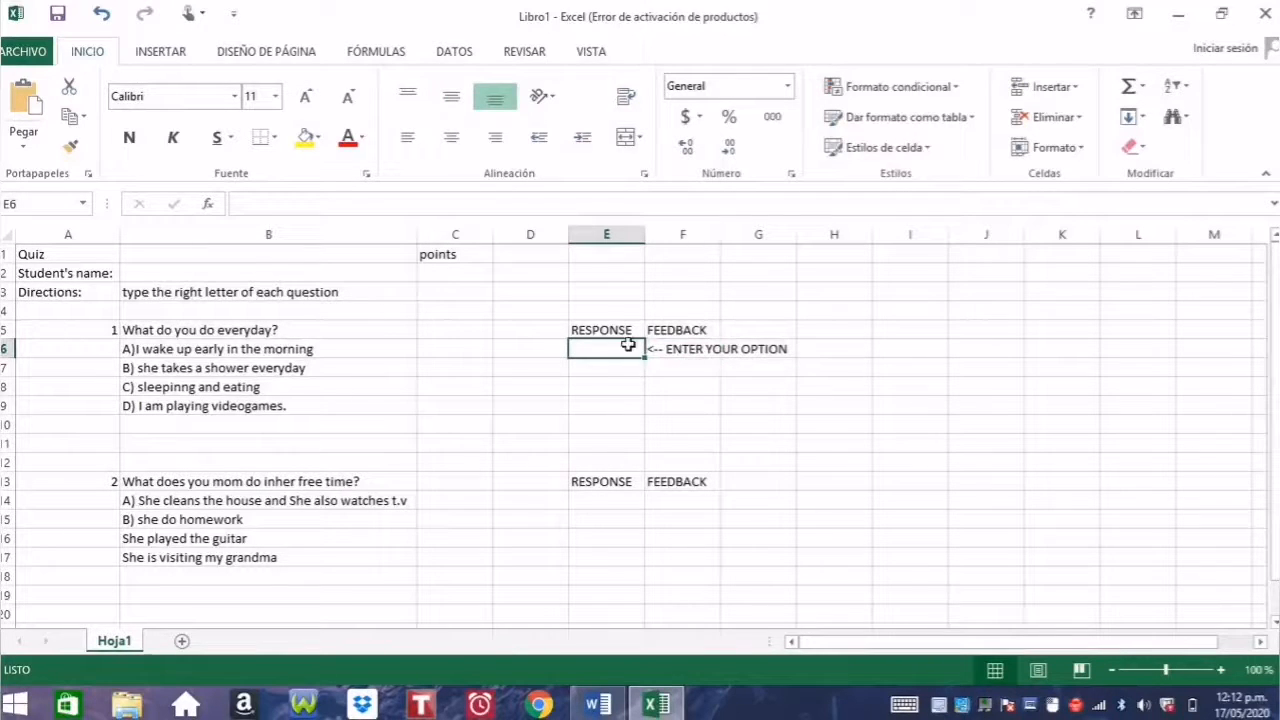
{"action": "left_click", "coordinate": [686, 360]}
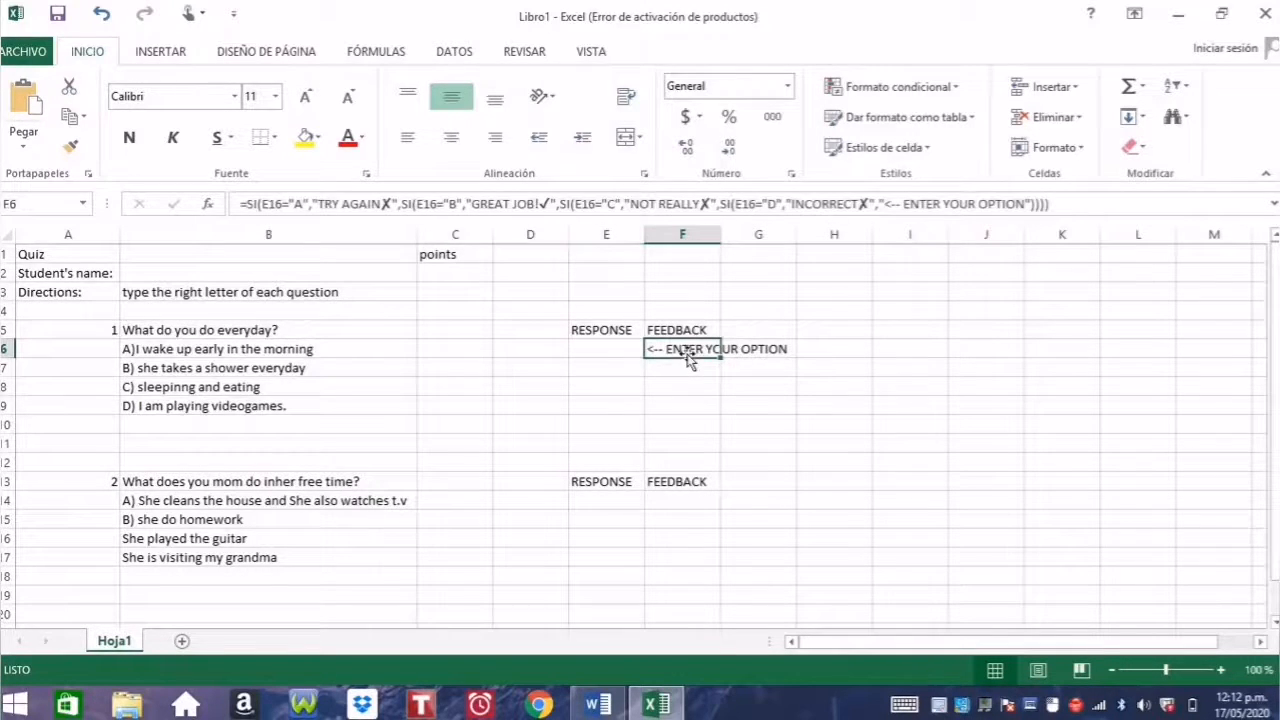
Step: Change the E16 references in F6's formula to E6
{"action": "left_click", "coordinate": [284, 203]}
{"action": "key", "text": "BackSpace"}
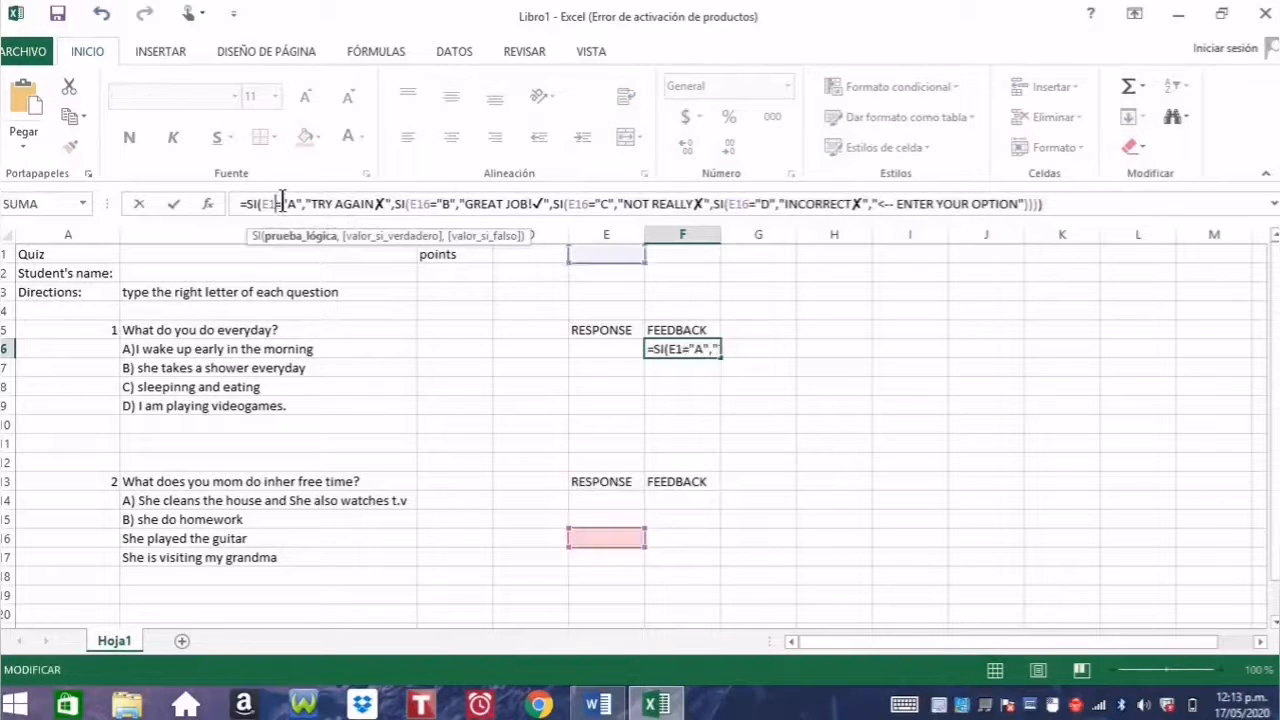
{"action": "key", "text": "BackSpace"}
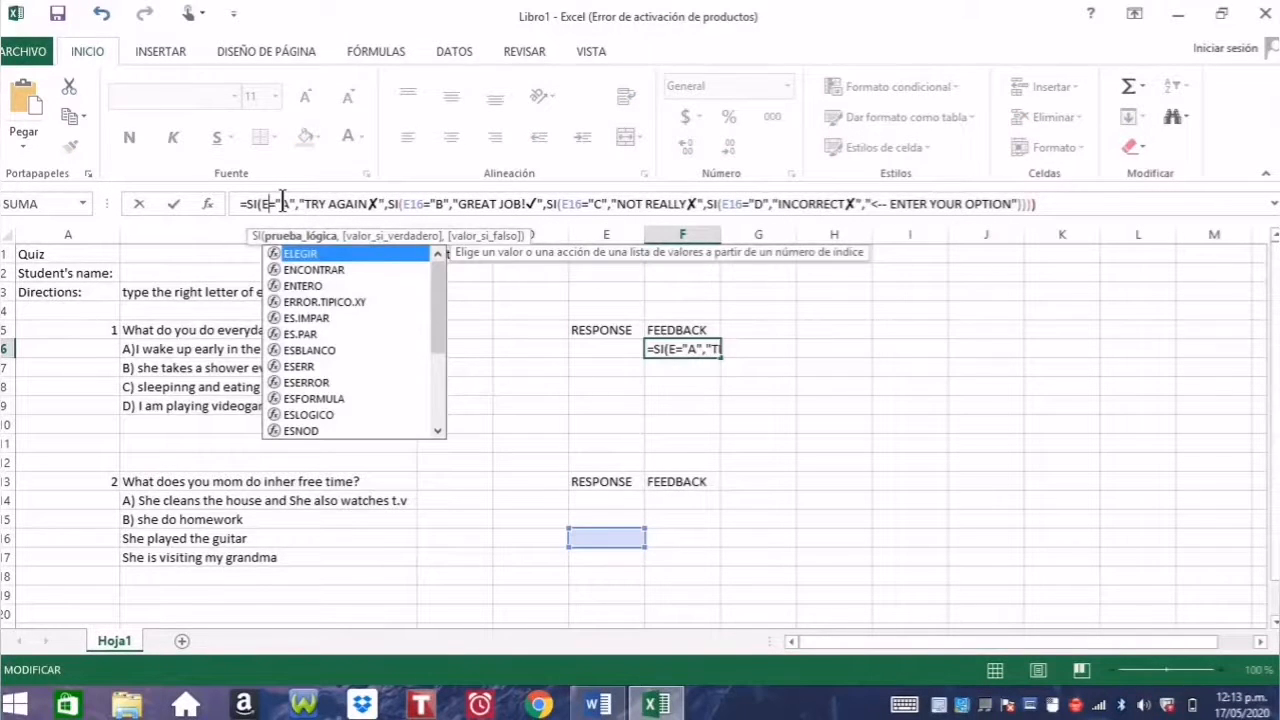
{"action": "type", "text": "6"}
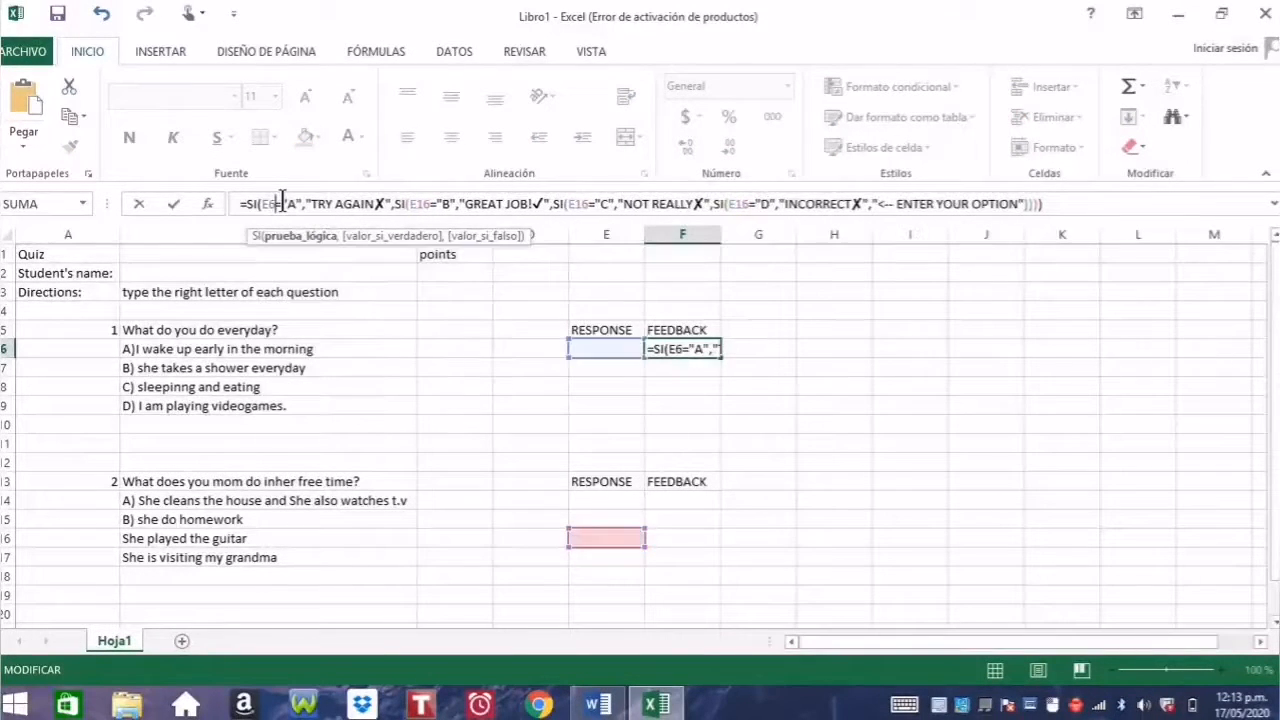
{"action": "left_click", "coordinate": [432, 204]}
{"action": "key", "text": "BackSpace"}
{"action": "type", "text": "6"}
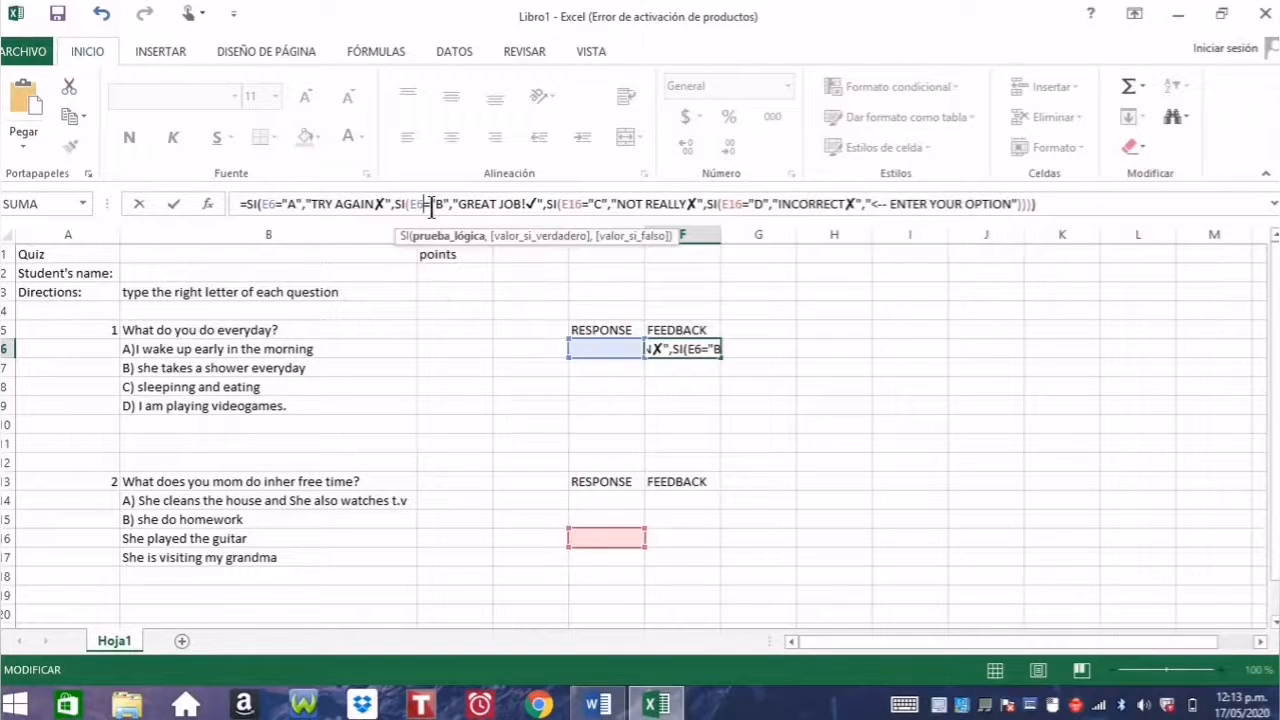
{"action": "left_click", "coordinate": [583, 204]}
{"action": "key", "text": "BackSpace"}
{"action": "key", "text": "BackSpace"}
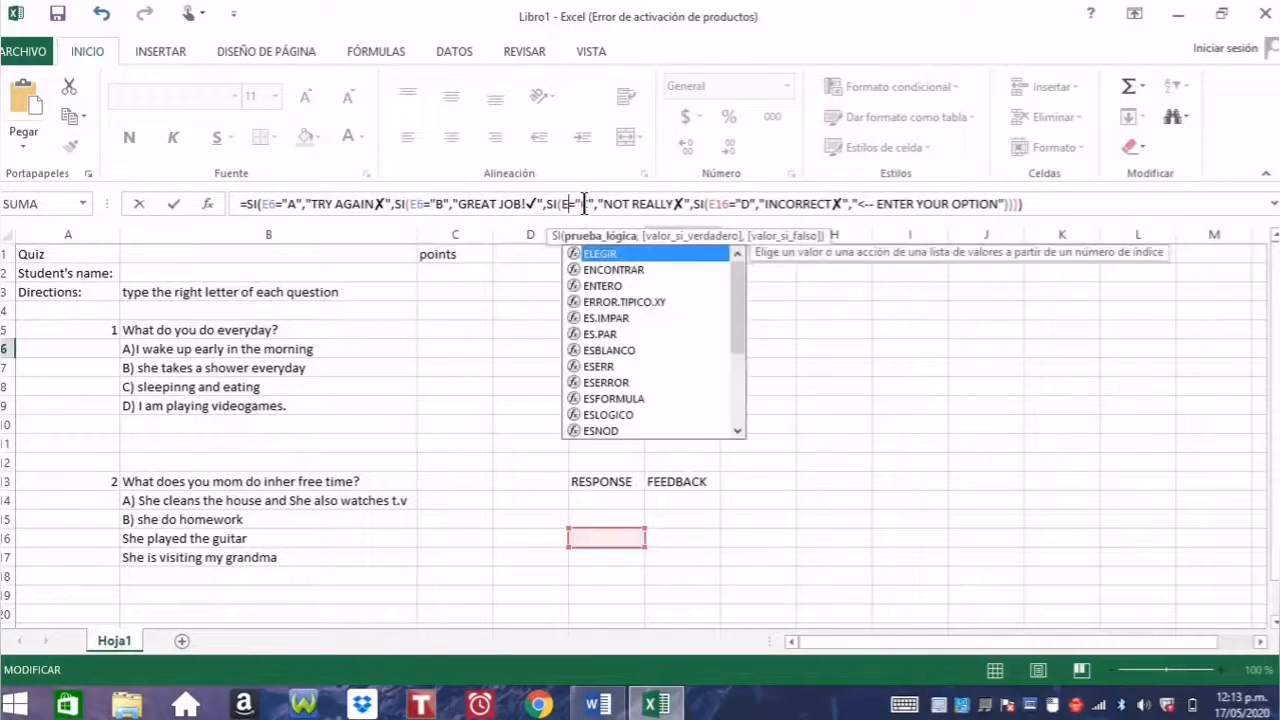
{"action": "type", "text": "6"}
{"action": "left_click", "coordinate": [736, 204]}
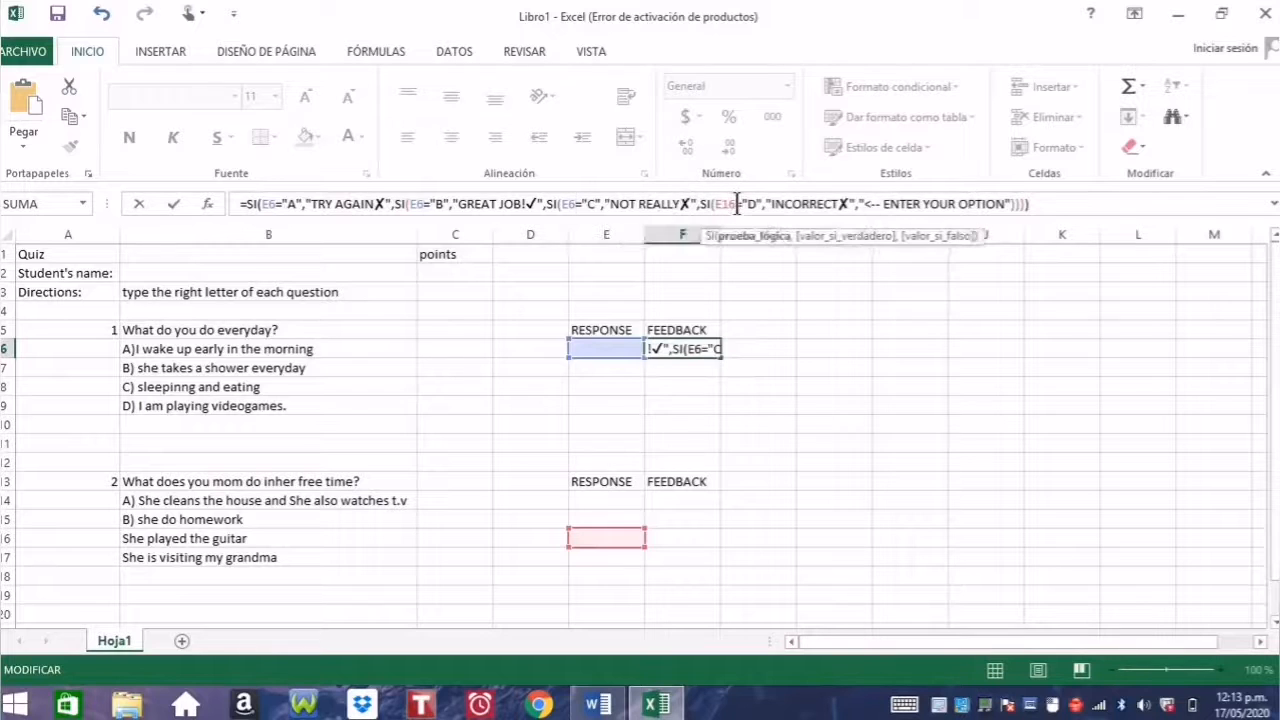
{"action": "key", "text": "BackSpace"}
{"action": "key", "text": "BackSpace"}
{"action": "type", "text": "6"}
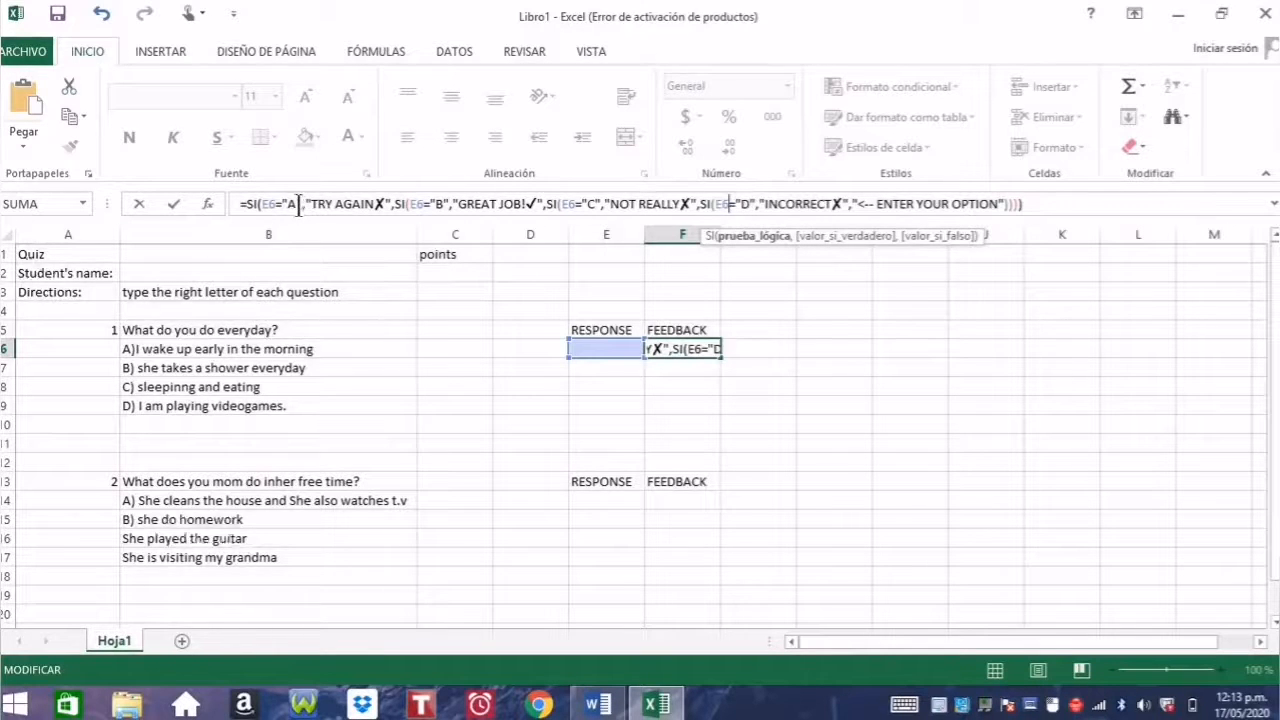
{"action": "key", "text": "BackSpace"}
Step: Make answer A's feedback read CORRECT and answer B's read TRY AGAIN
{"action": "left_click", "coordinate": [384, 204]}
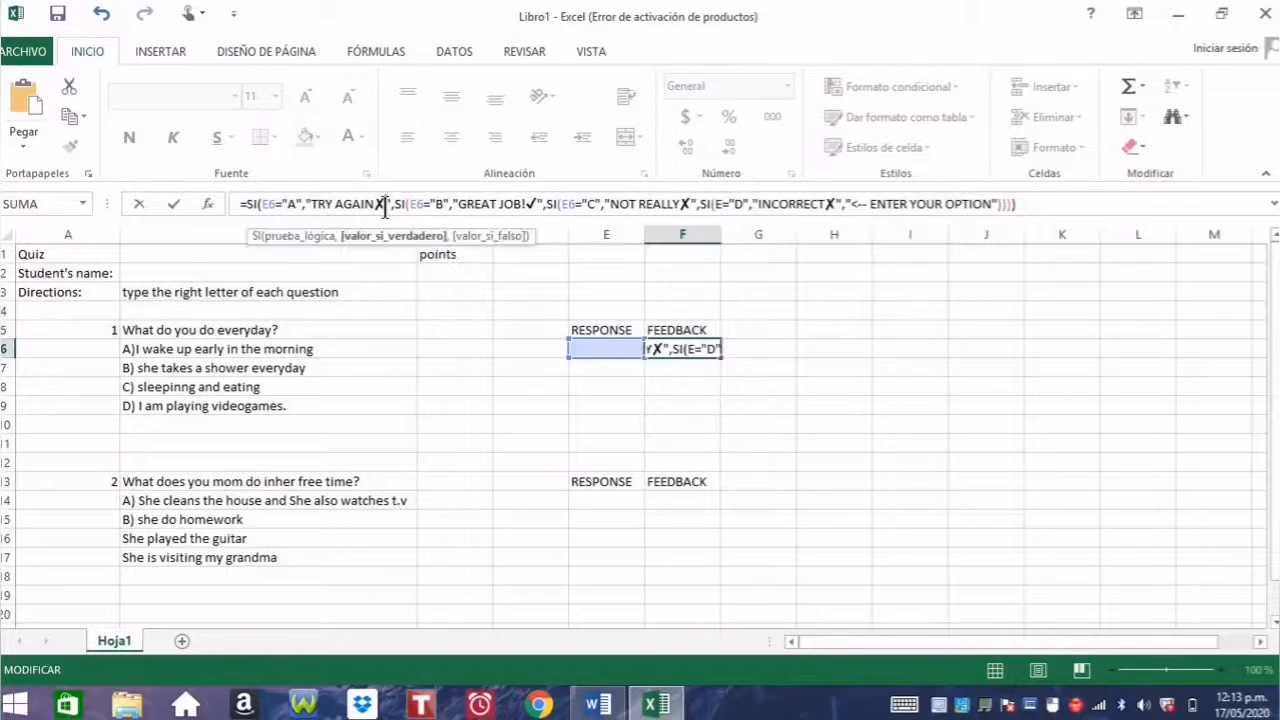
{"action": "key", "text": "BackSpace"}
{"action": "key", "text": "BackSpace"}
{"action": "key", "text": "BackSpace"}
{"action": "key", "text": "BackSpace"}
{"action": "key", "text": "BackSpace"}
{"action": "key", "text": "BackSpace"}
{"action": "key", "text": "BackSpace"}
{"action": "key", "text": "BackSpace"}
{"action": "key", "text": "BackSpace"}
{"action": "key", "text": "BackSpace"}
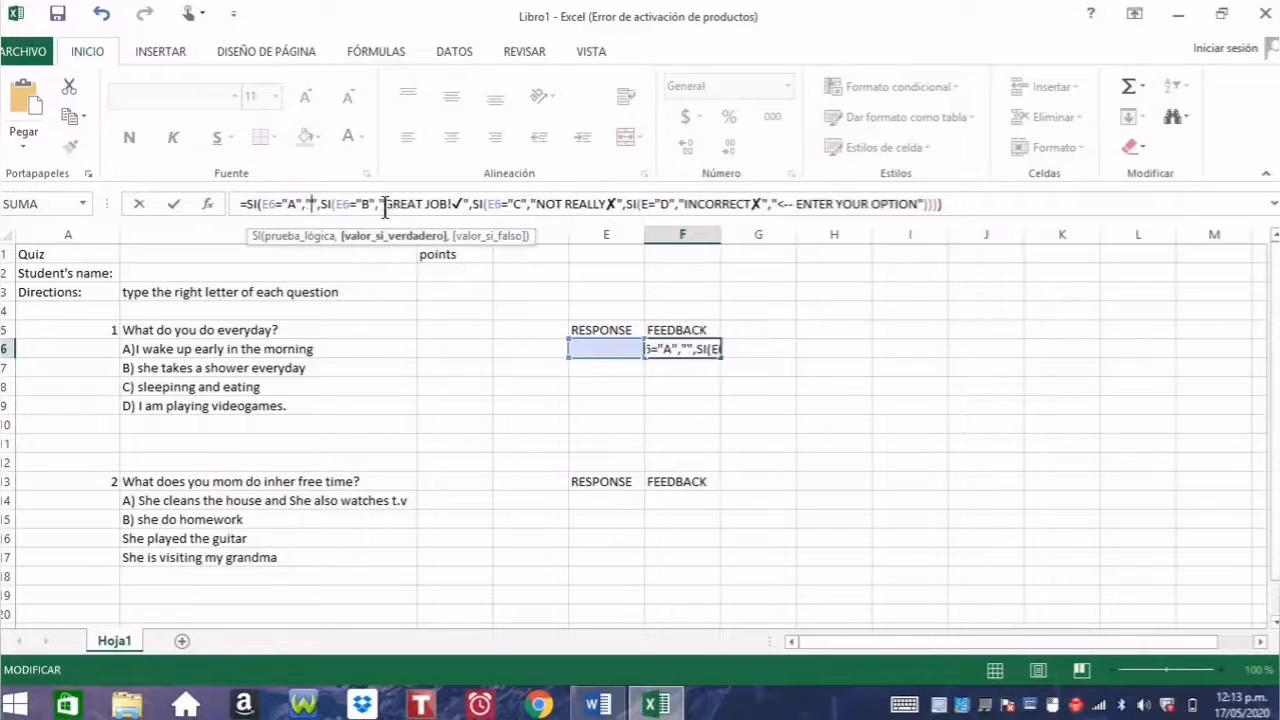
{"action": "type", "text": "CORRECT"}
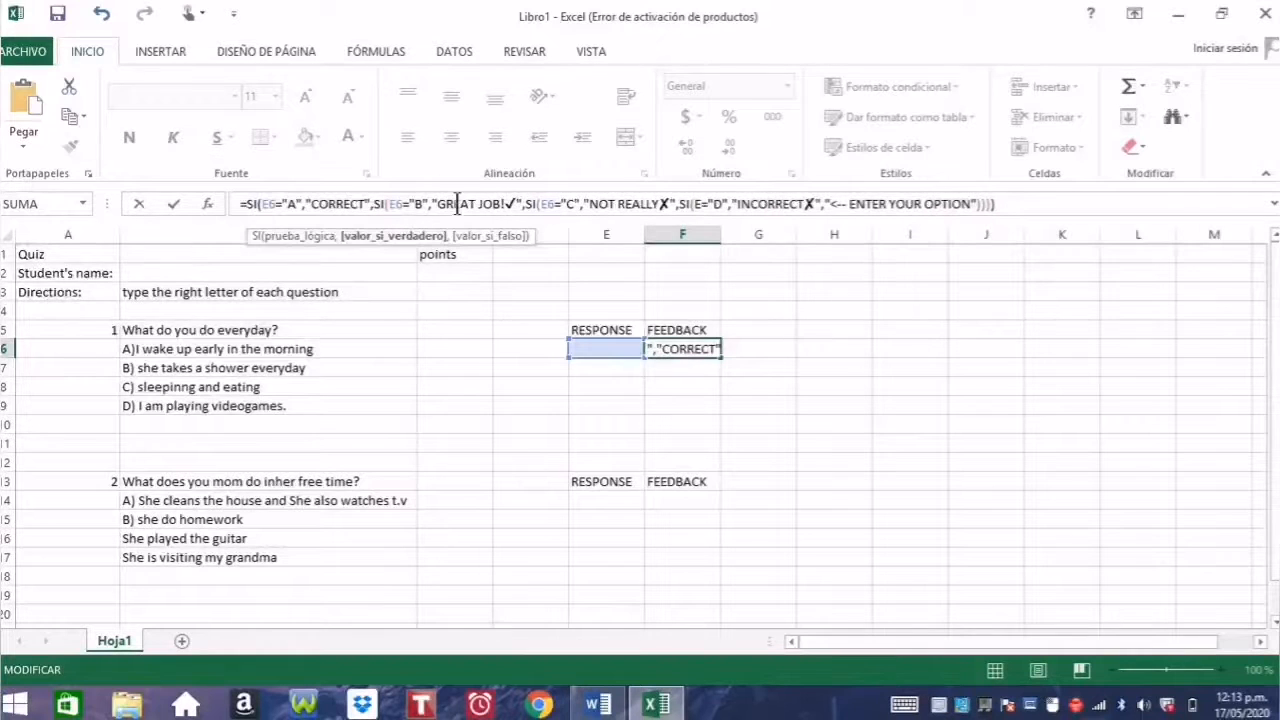
{"action": "left_click", "coordinate": [516, 204]}
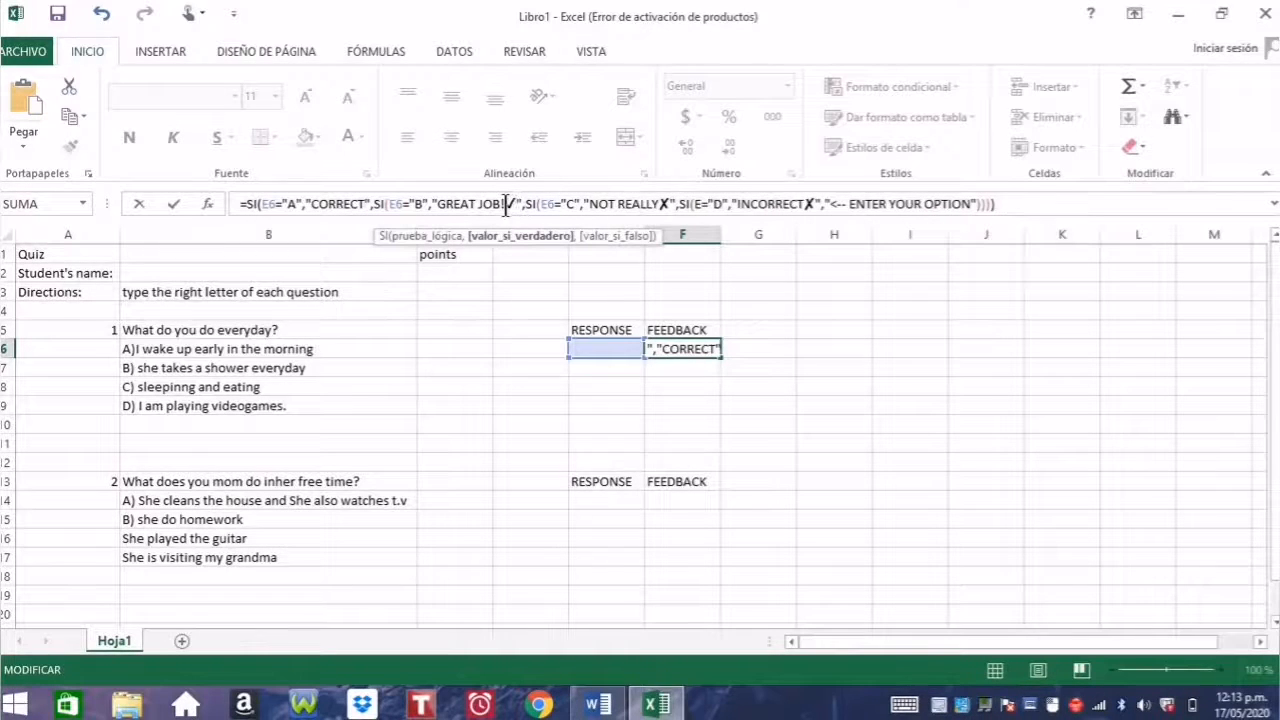
{"action": "key", "text": "BackSpace"}
{"action": "key", "text": "BackSpace"}
{"action": "key", "text": "BackSpace"}
{"action": "key", "text": "BackSpace"}
{"action": "key", "text": "BackSpace"}
{"action": "key", "text": "BackSpace"}
{"action": "key", "text": "BackSpace"}
{"action": "key", "text": "BackSpace"}
{"action": "key", "text": "BackSpace"}
{"action": "key", "text": "BackSpace"}
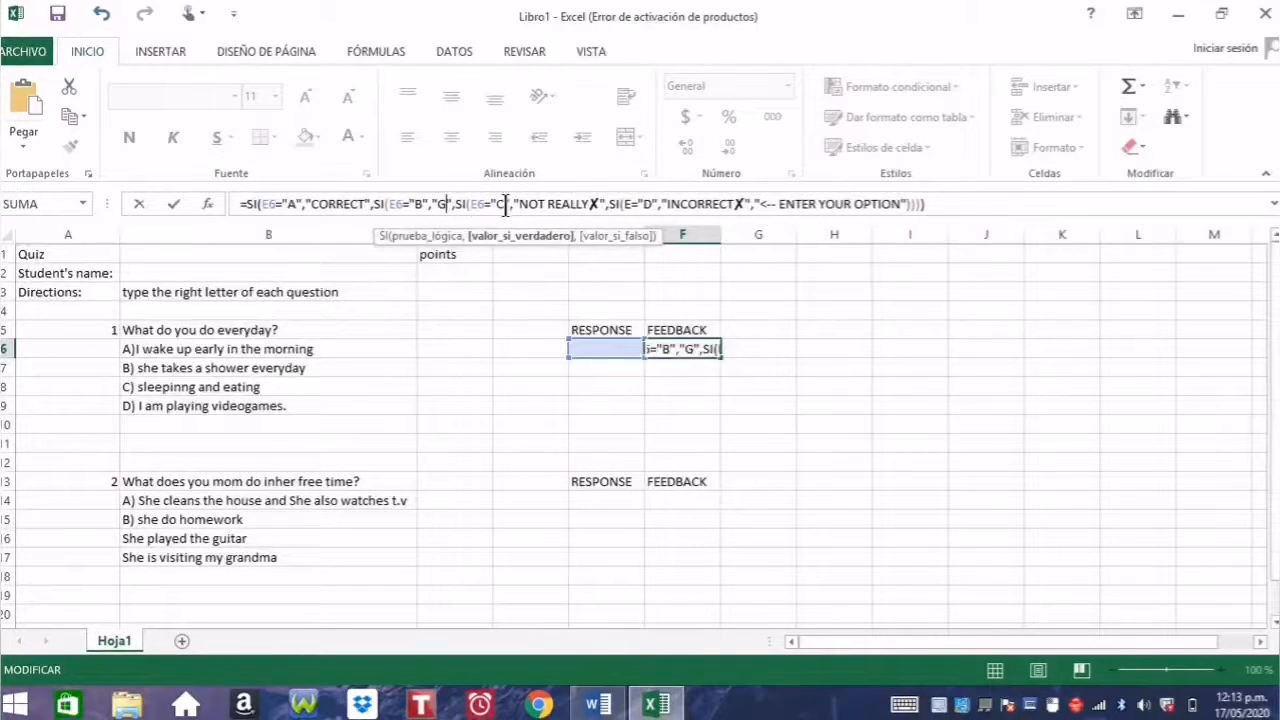
{"action": "key", "text": "BackSpace"}
{"action": "type", "text": "TRY AGAI"}
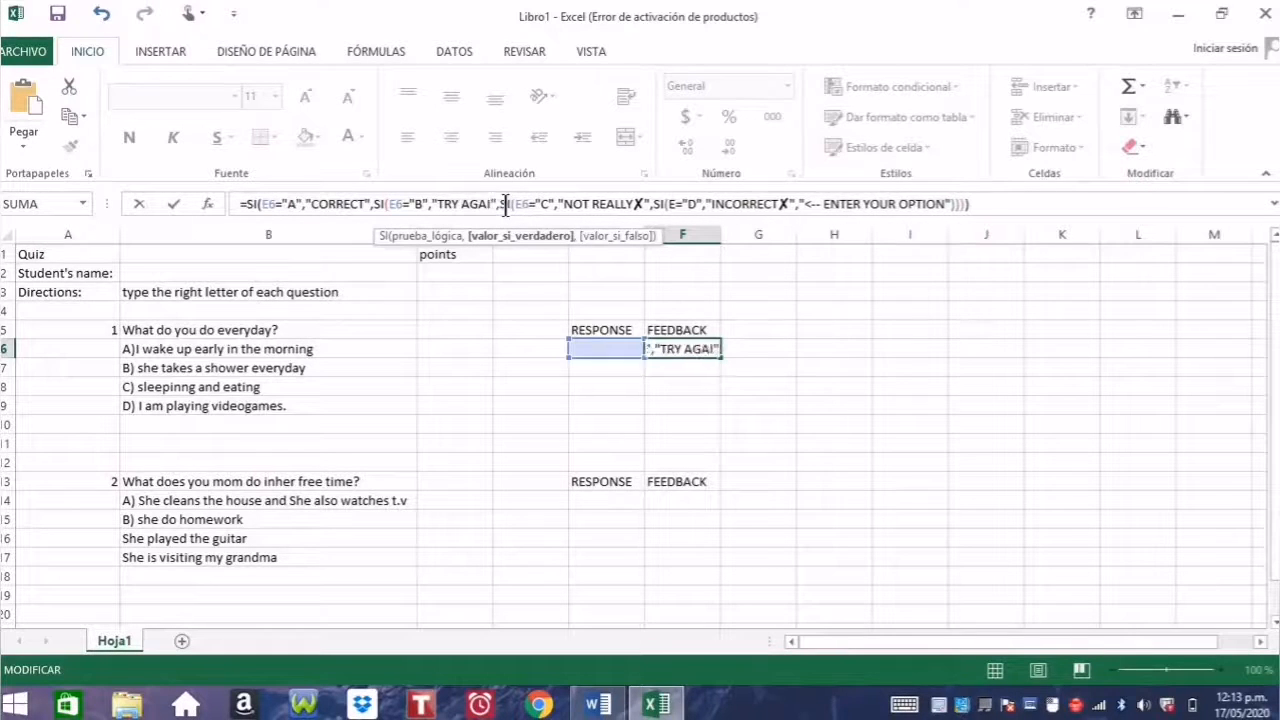
{"action": "type", "text": "N"}
{"action": "left_click", "coordinate": [1002, 203]}
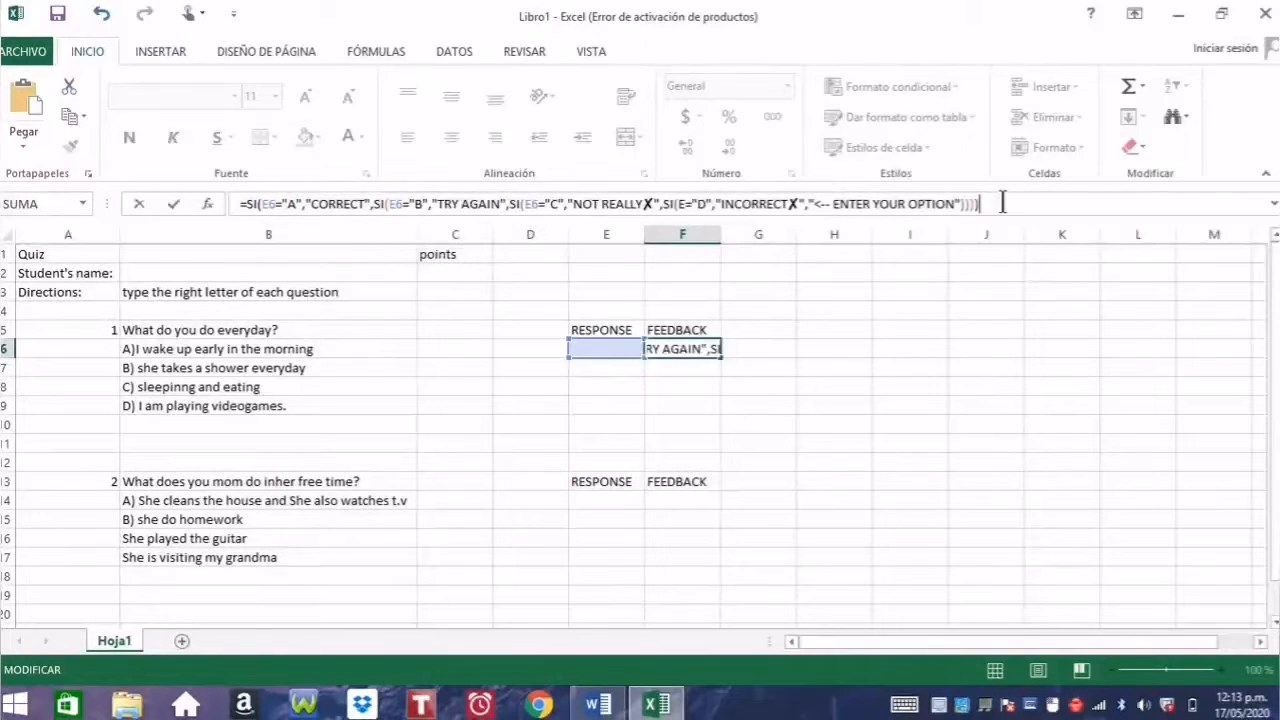
{"action": "key", "text": "Return"}
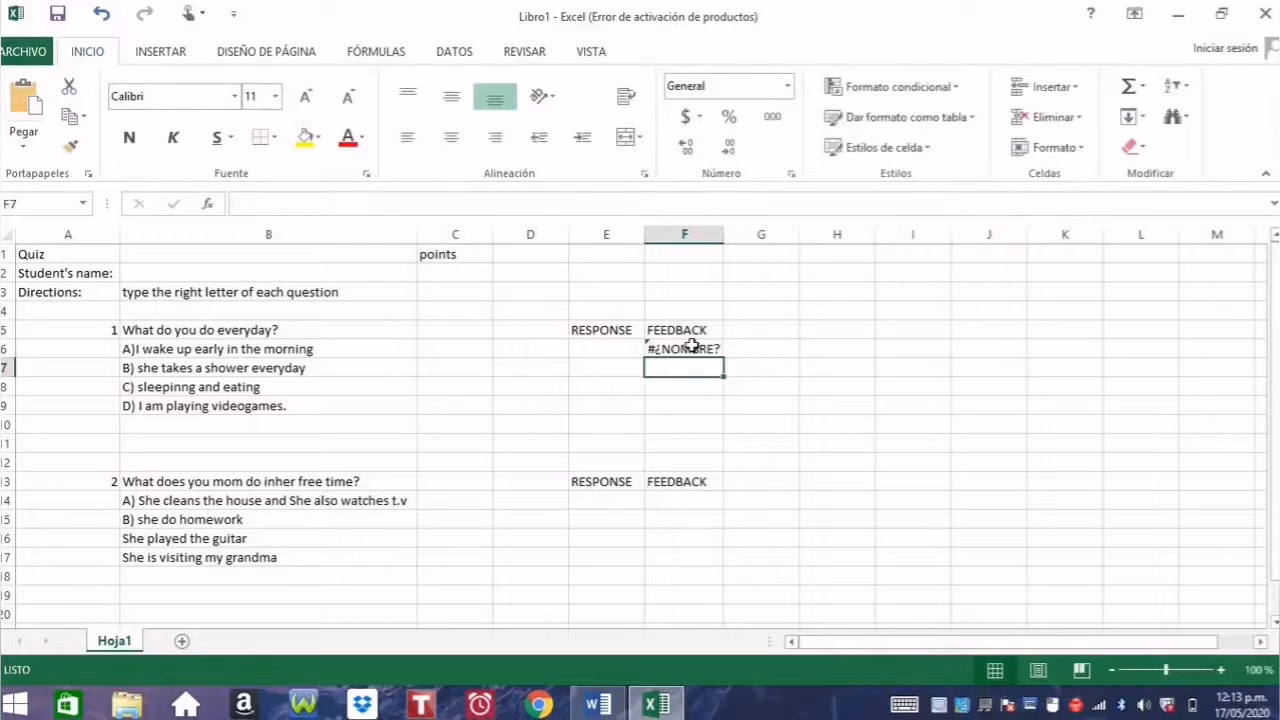
Step: Correct the last E reference in F6's formula to E6 and commit it
{"action": "left_click", "coordinate": [690, 346]}
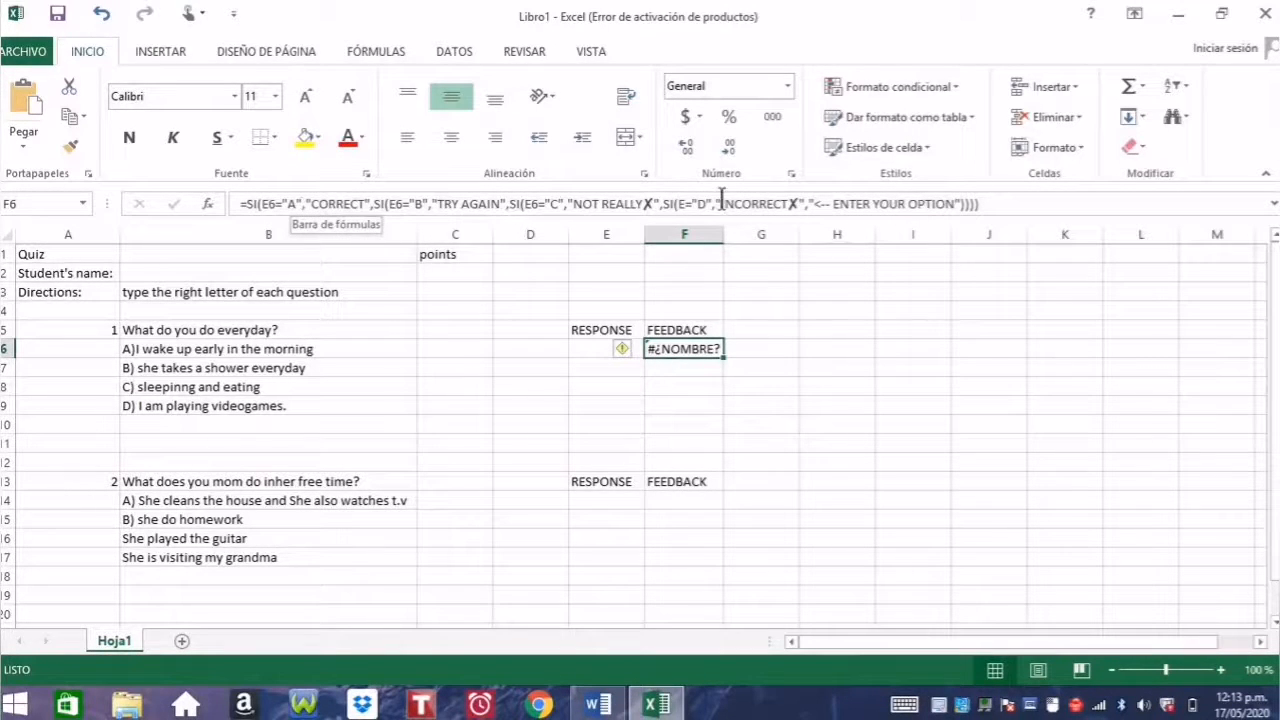
{"action": "left_click", "coordinate": [686, 208]}
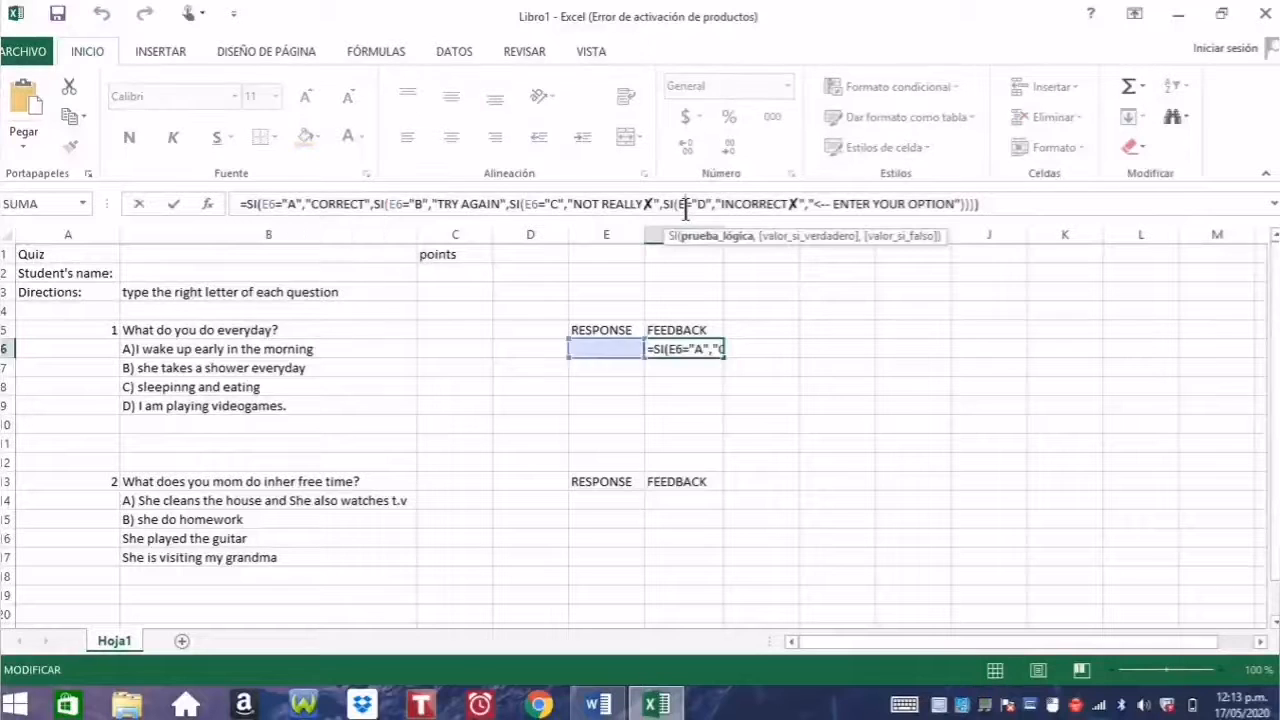
{"action": "left_click", "coordinate": [1009, 211]}
{"action": "key", "text": "Return"}
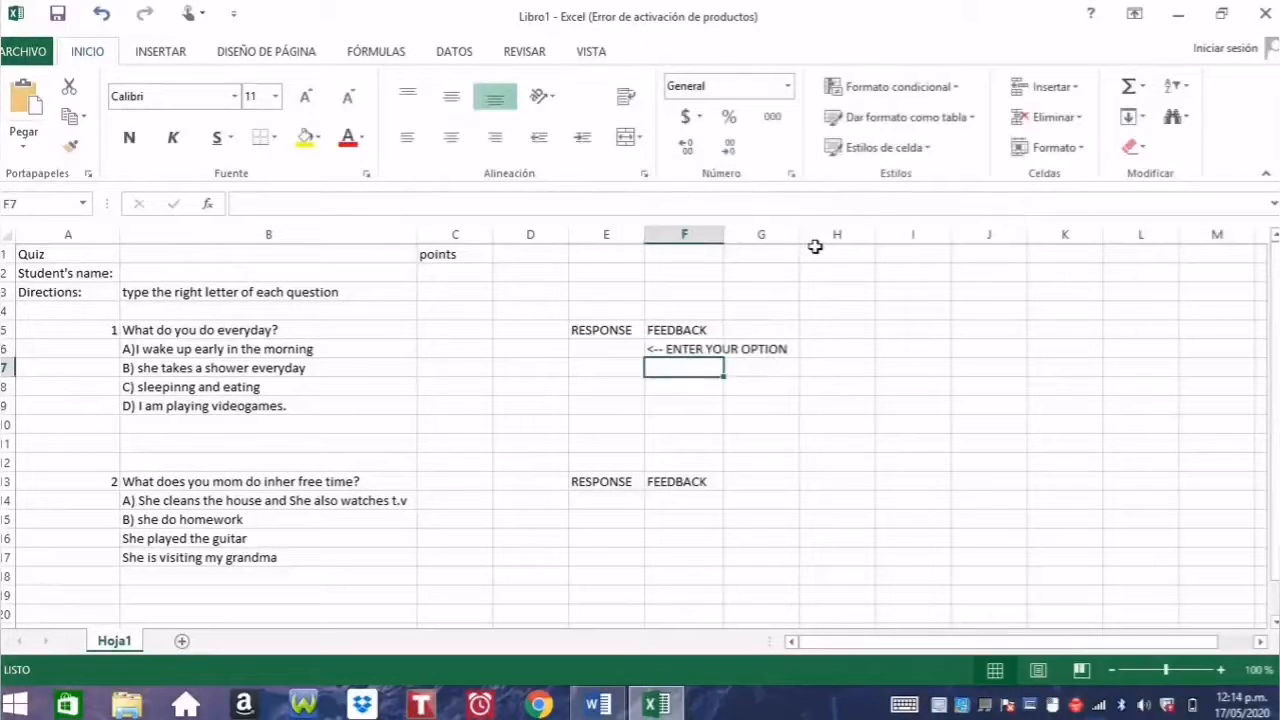
Step: Test answers a, b, c and d in E6, leaving a showing CORRECT
{"action": "left_click", "coordinate": [612, 350]}
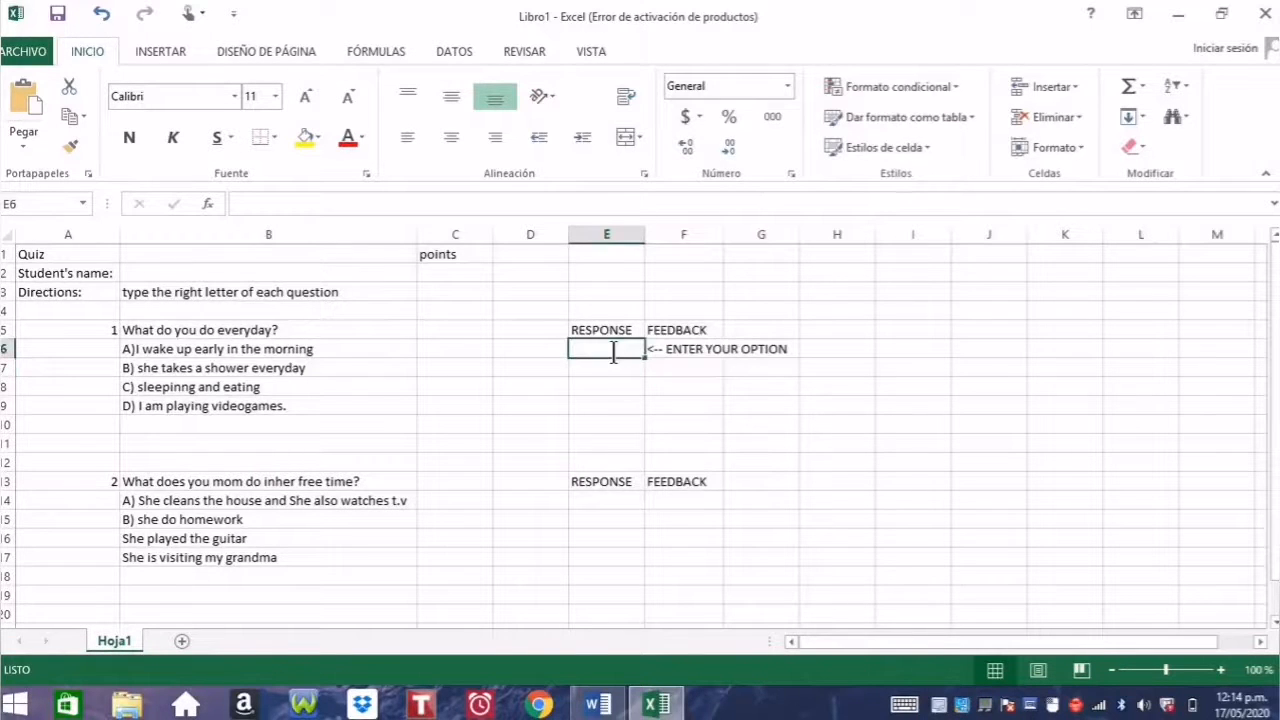
{"action": "type", "text": "a"}
{"action": "key", "text": "Return"}
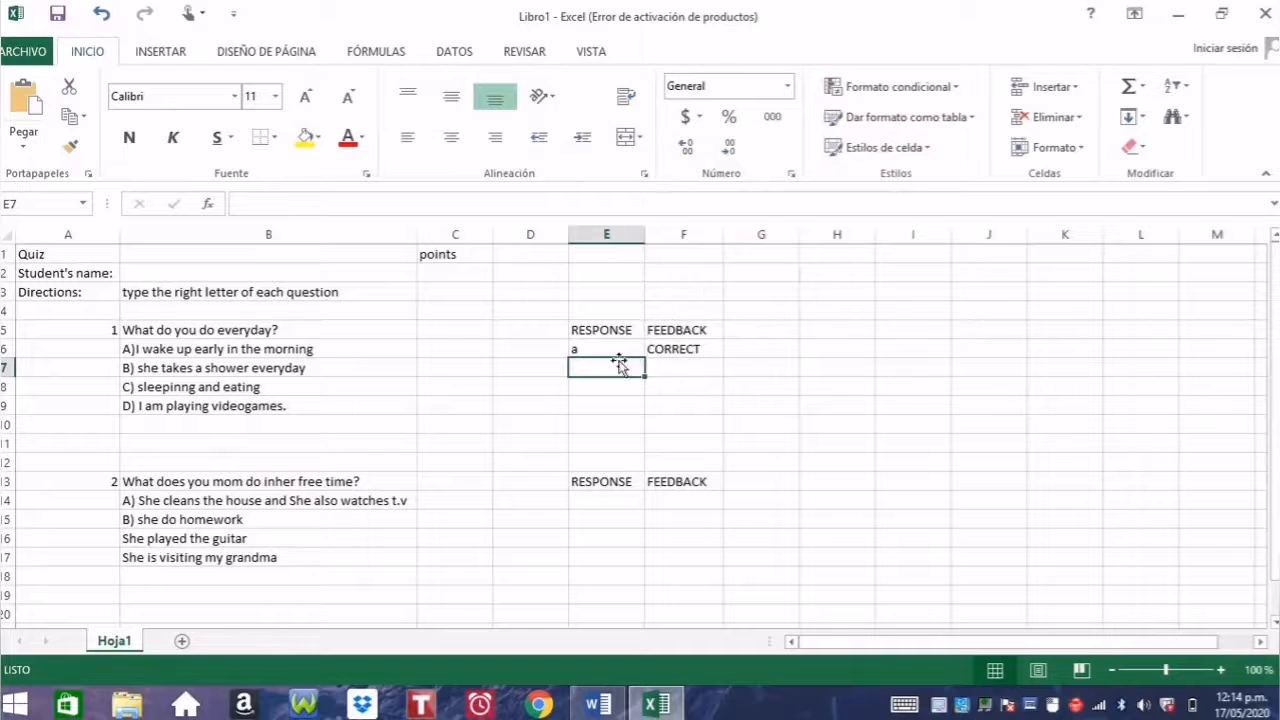
{"action": "left_click", "coordinate": [606, 350]}
{"action": "key", "text": "BackSpace"}
{"action": "type", "text": "b"}
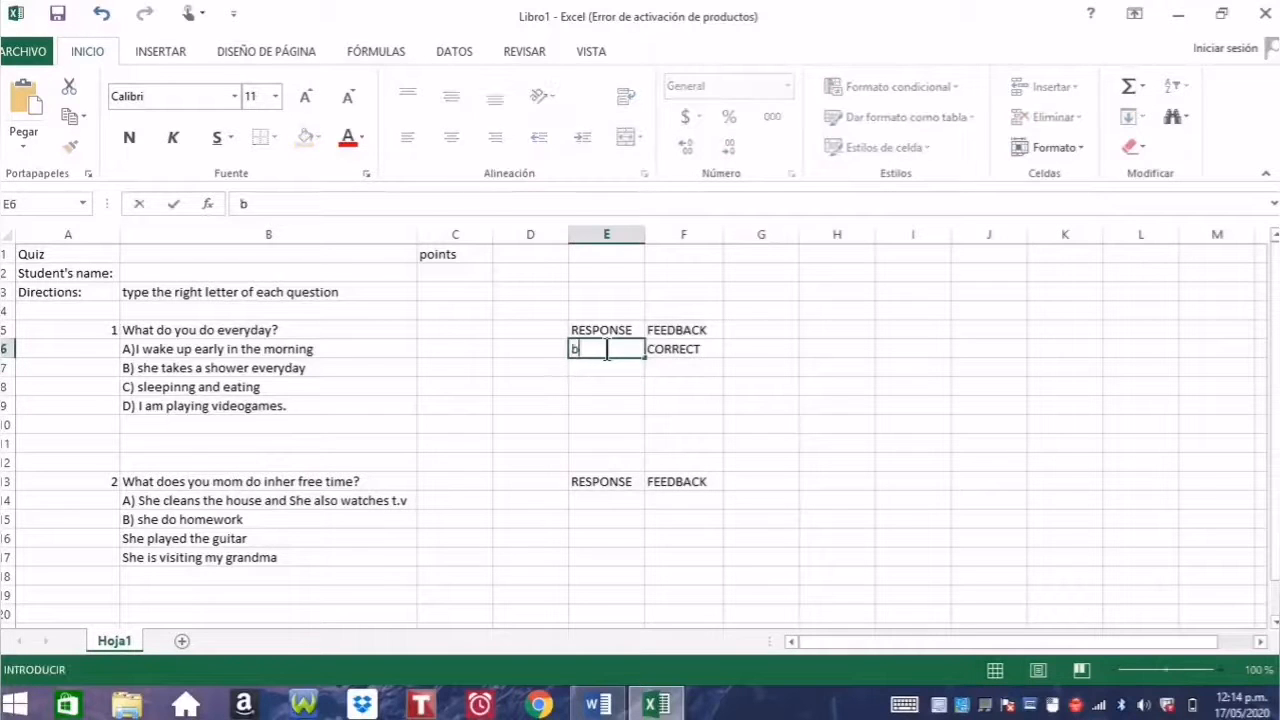
{"action": "key", "text": "Return"}
{"action": "left_click", "coordinate": [606, 349]}
{"action": "type", "text": "c"}
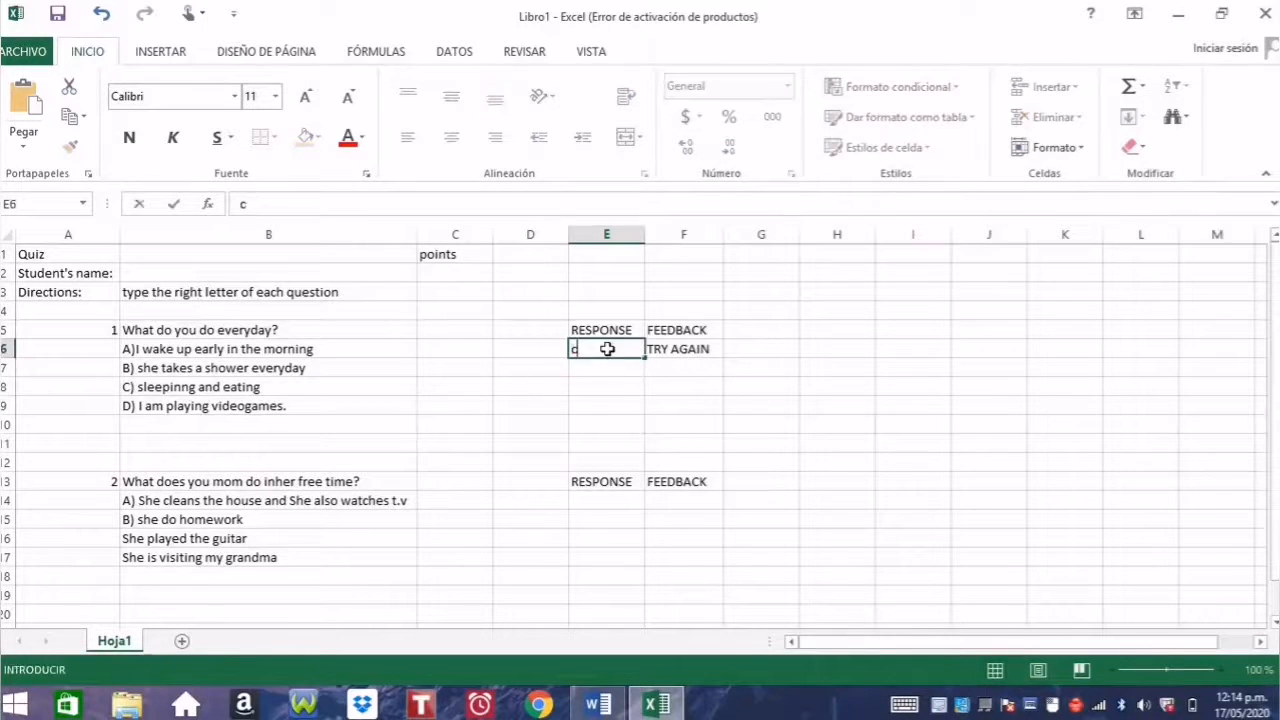
{"action": "key", "text": "Return"}
{"action": "left_click", "coordinate": [606, 349]}
{"action": "type", "text": "d"}
{"action": "key", "text": "Return"}
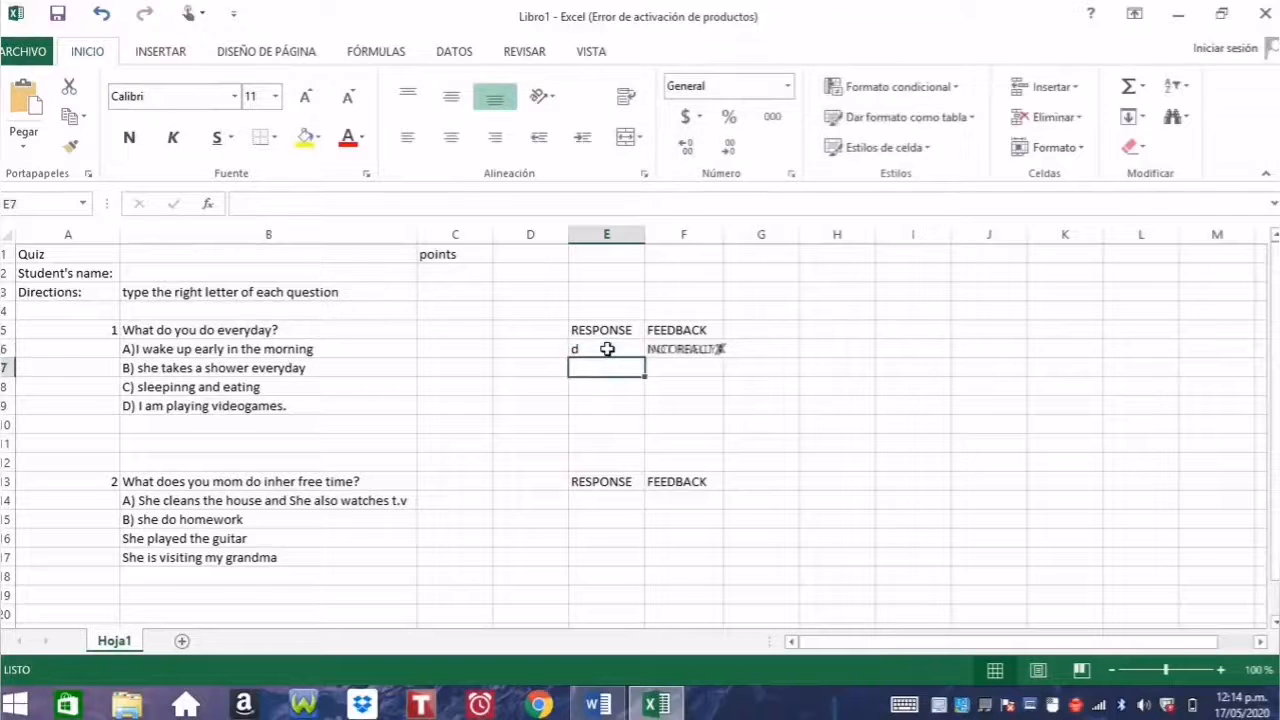
{"action": "left_click", "coordinate": [611, 349]}
{"action": "type", "text": "a"}
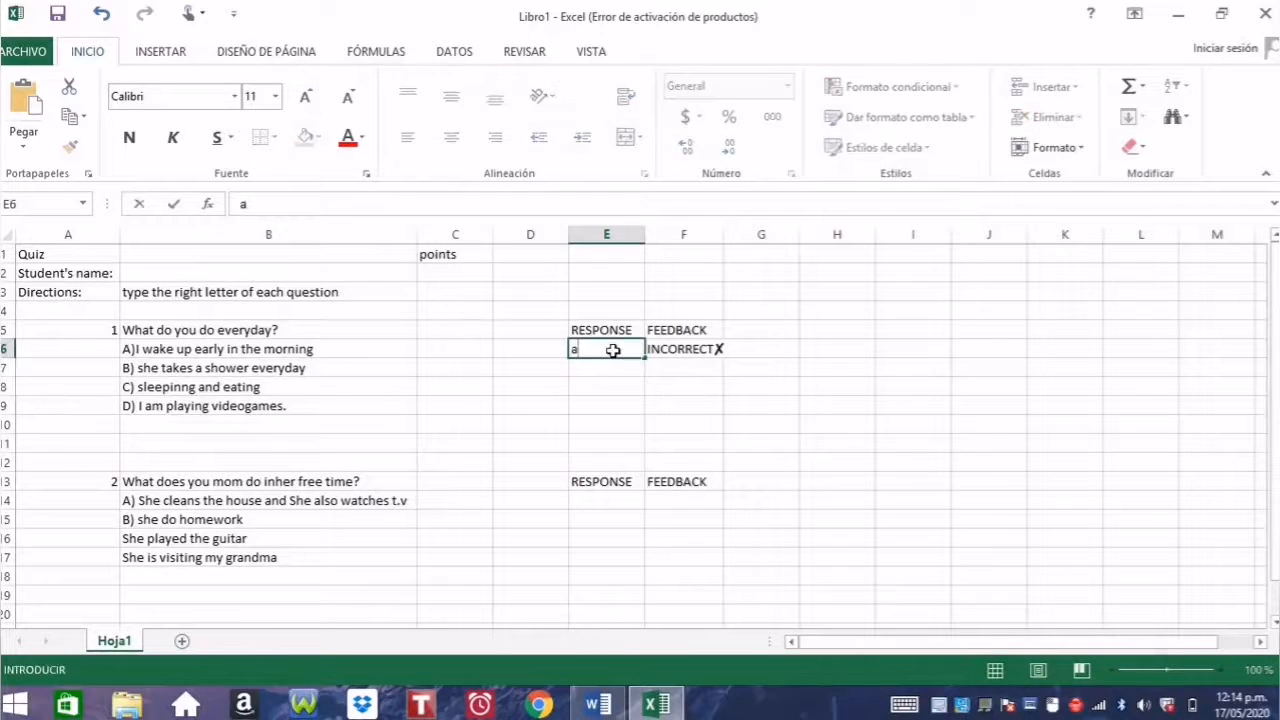
{"action": "key", "text": "Return"}
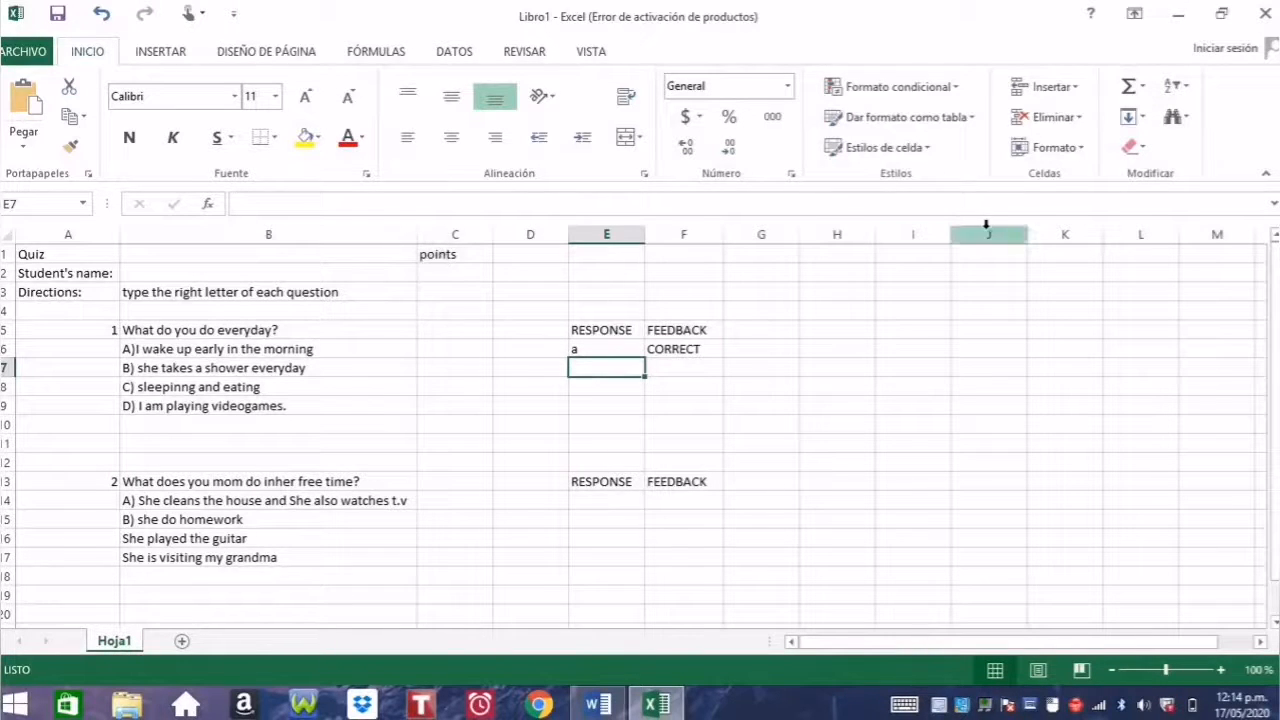
{"action": "left_click", "coordinate": [457, 272]}
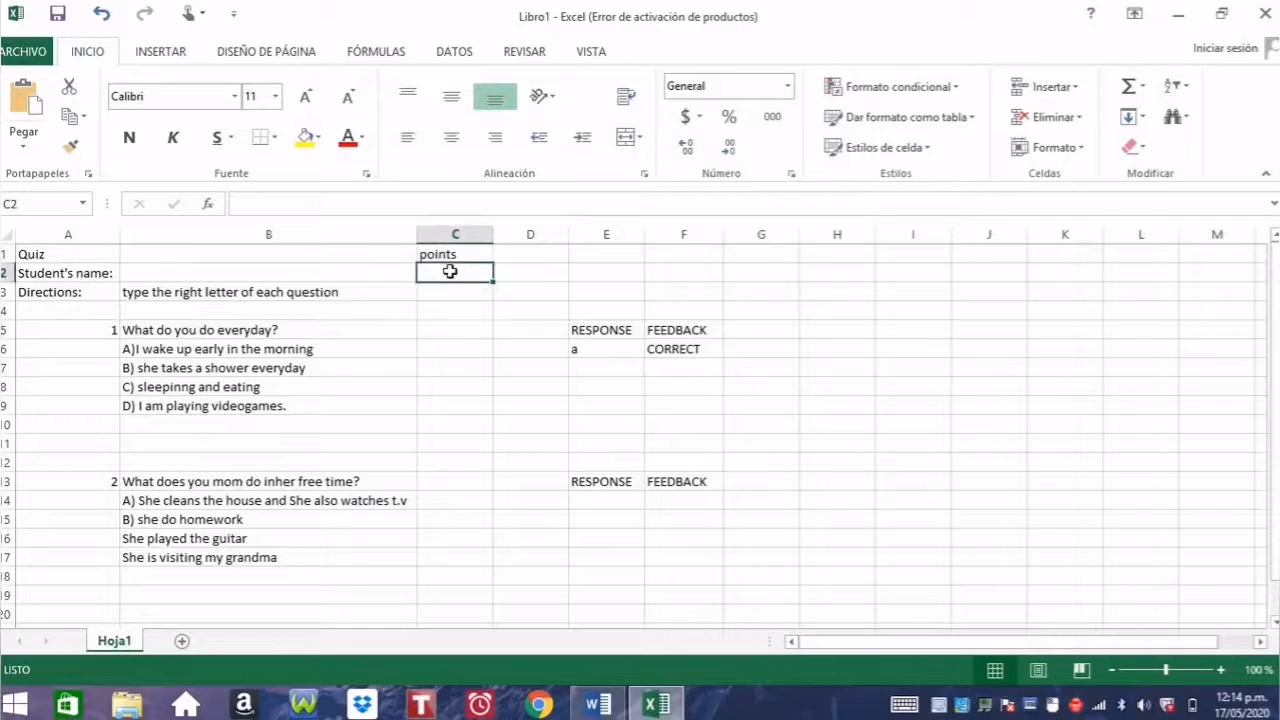
Step: Enter =CONTAR.SI(F:F,"CORRECT") in C2 to count correct answers
{"action": "left_click", "coordinate": [422, 207]}
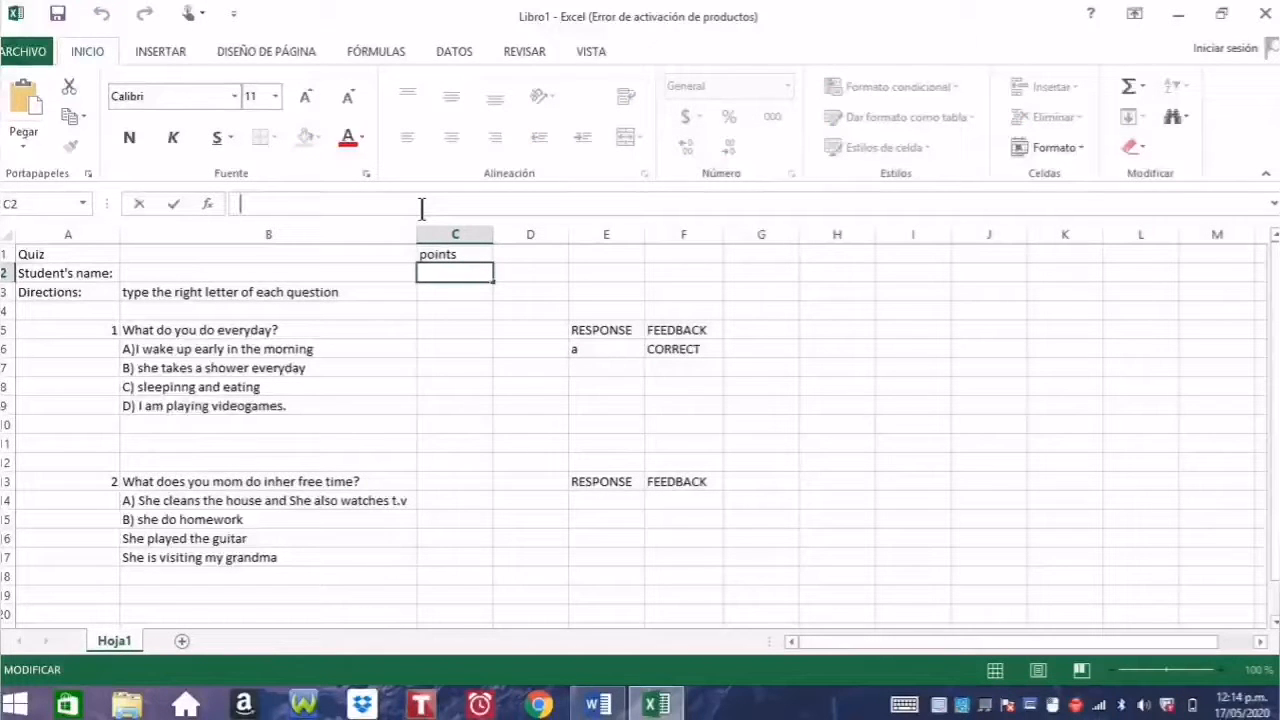
{"action": "type", "text": "=c"}
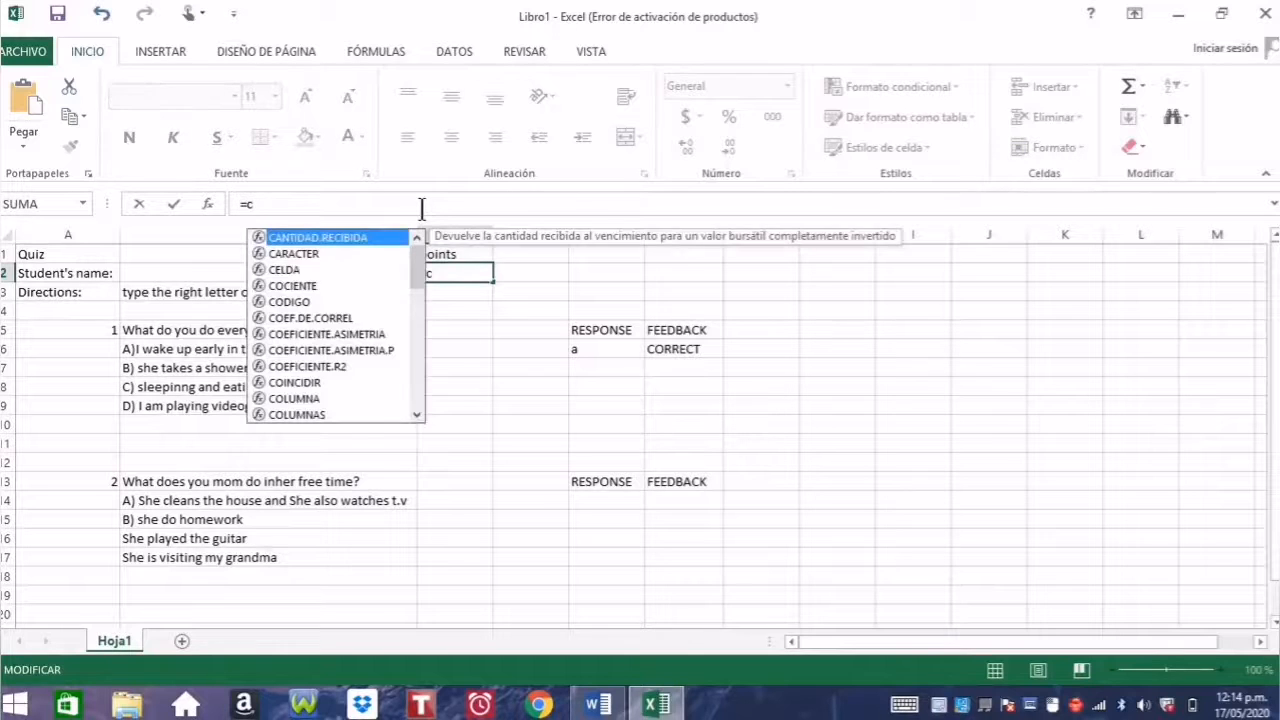
{"action": "key", "text": "BackSpace"}
{"action": "type", "text": "CON"}
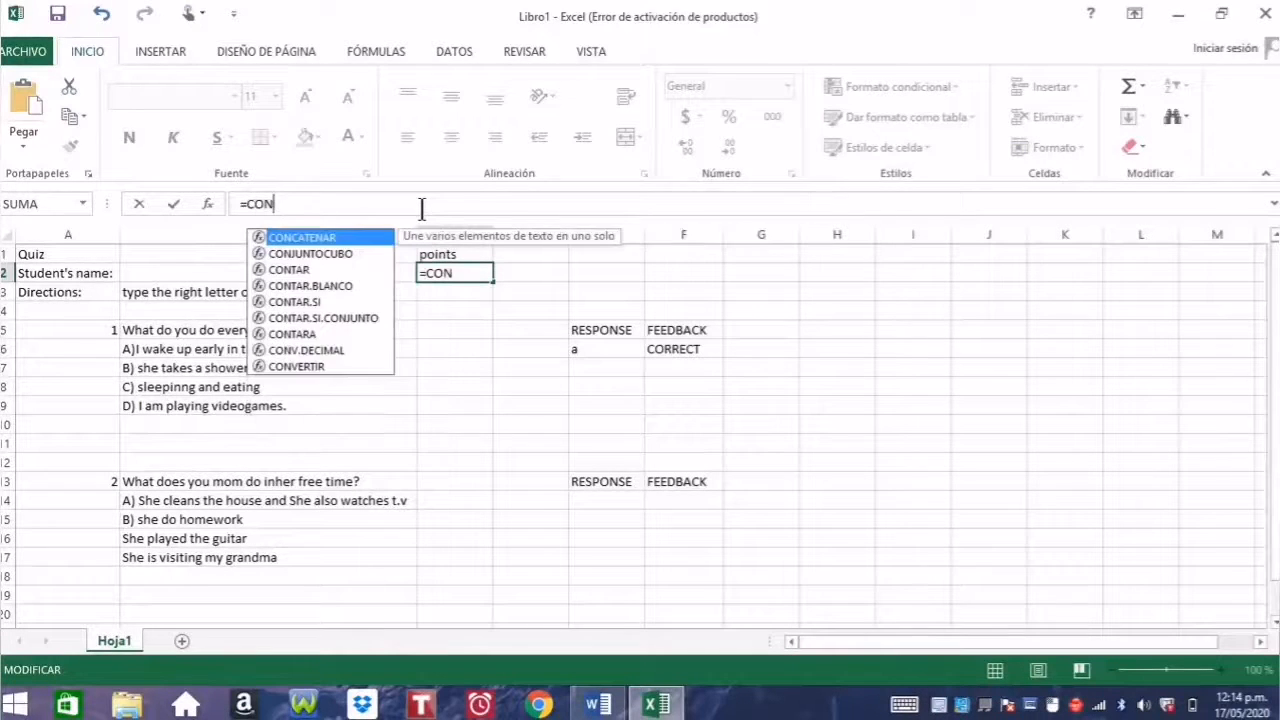
{"action": "type", "text": "TAR.S"}
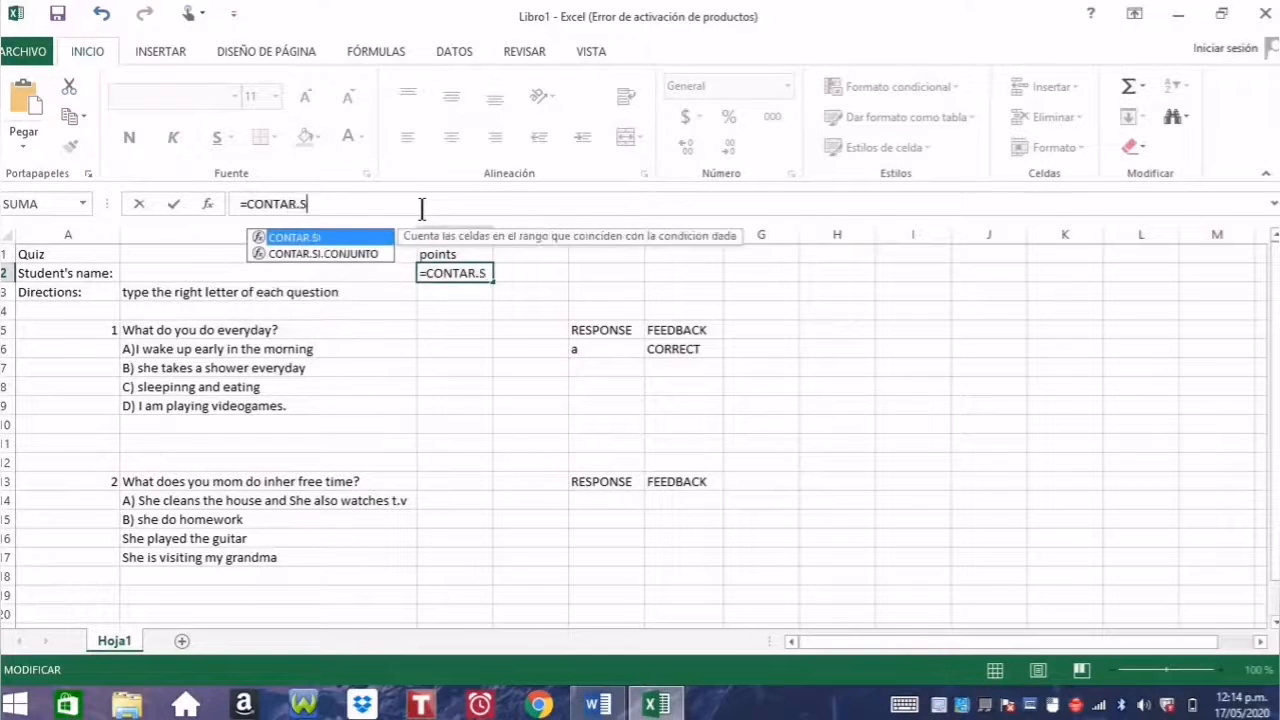
{"action": "type", "text": "I("}
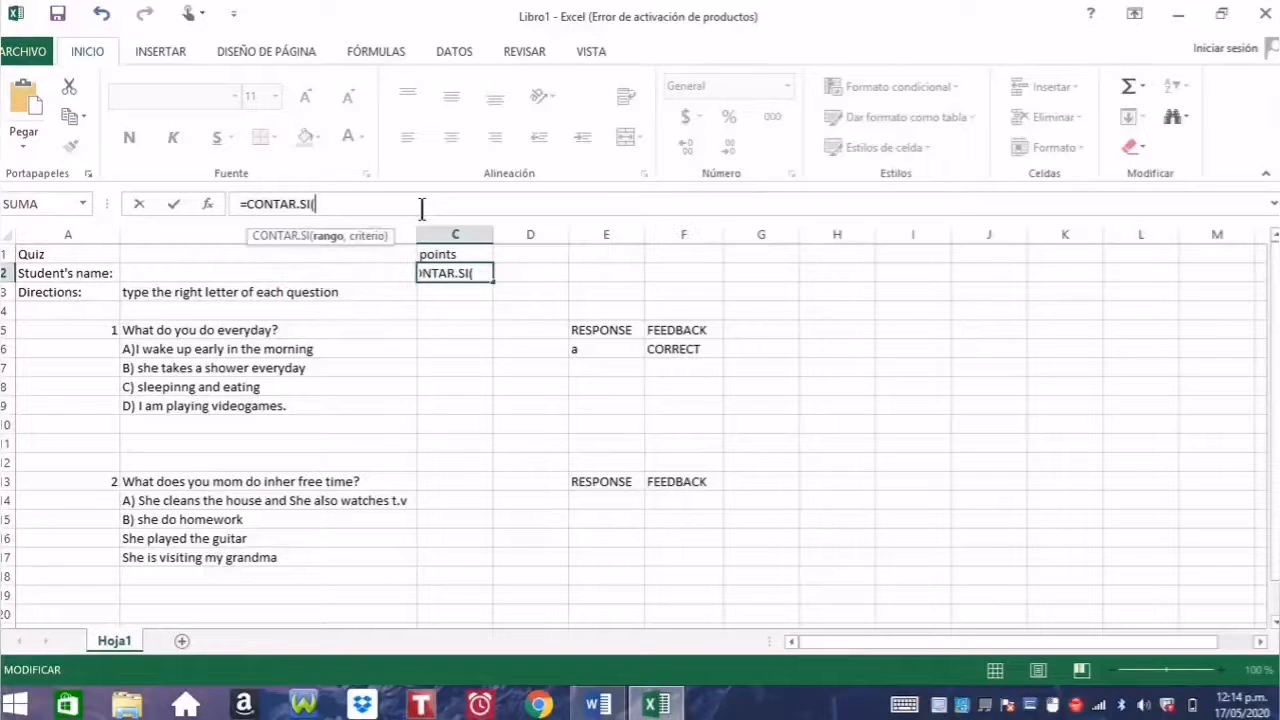
{"action": "type", "text": "f"}
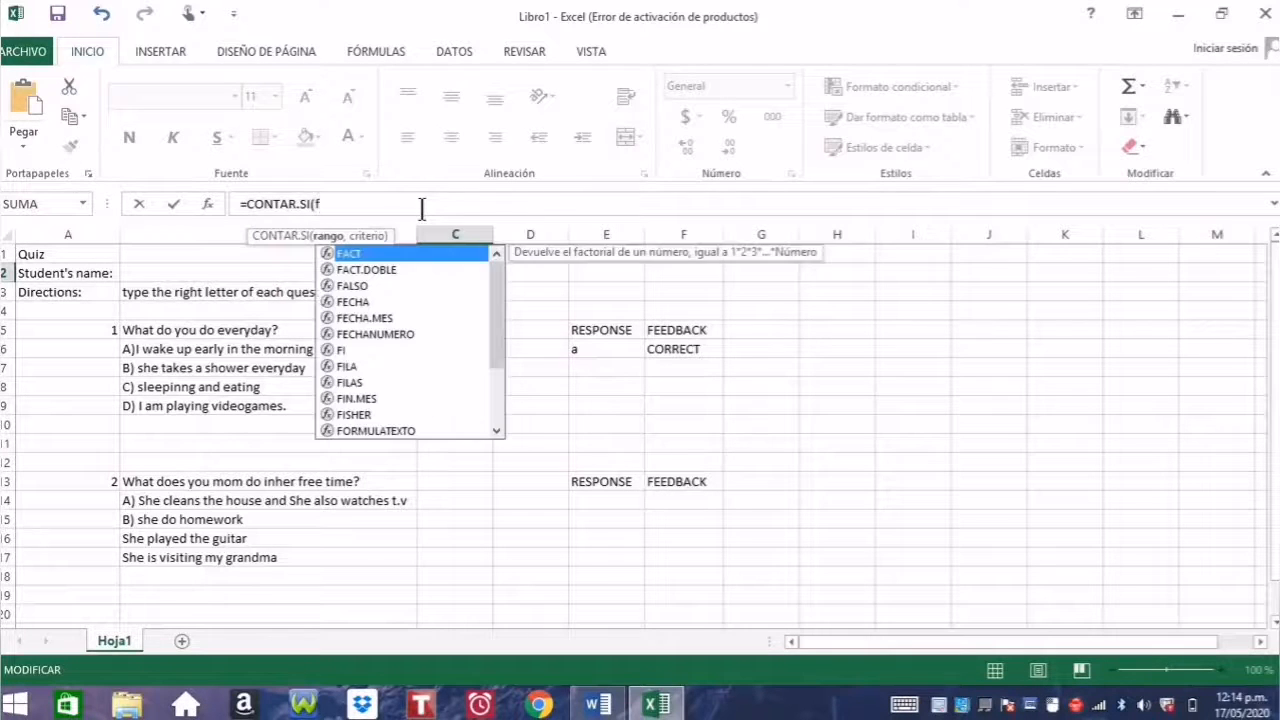
{"action": "key", "text": "BackSpace"}
{"action": "type", "text": "F:f,"}
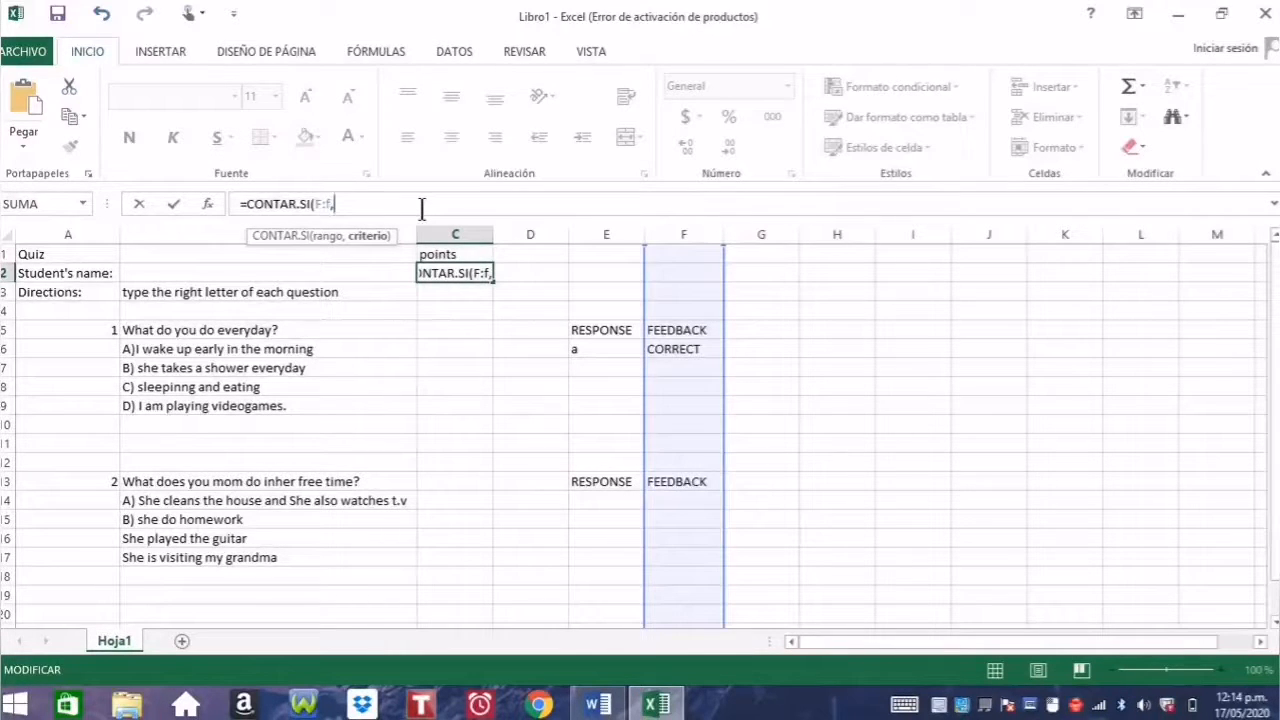
{"action": "type", "text": "\"CORRECT"}
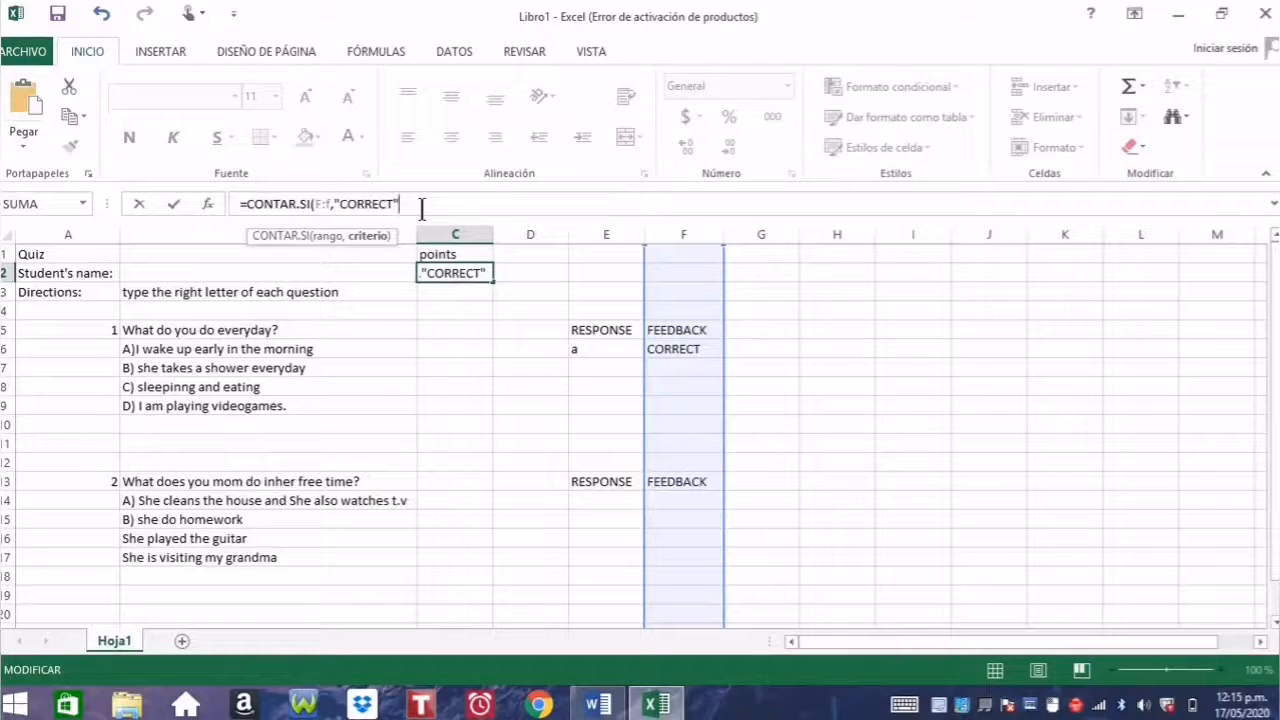
{"action": "left_click", "coordinate": [334, 206]}
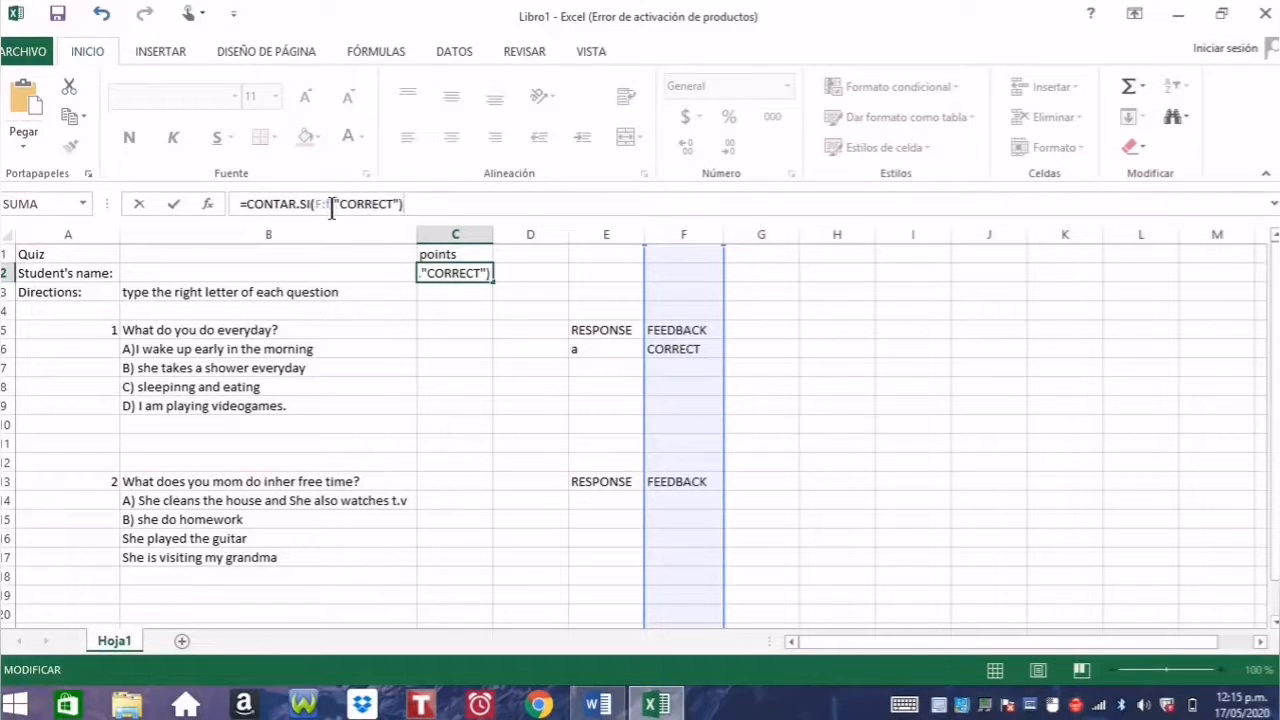
{"action": "key", "text": "BackSpace"}
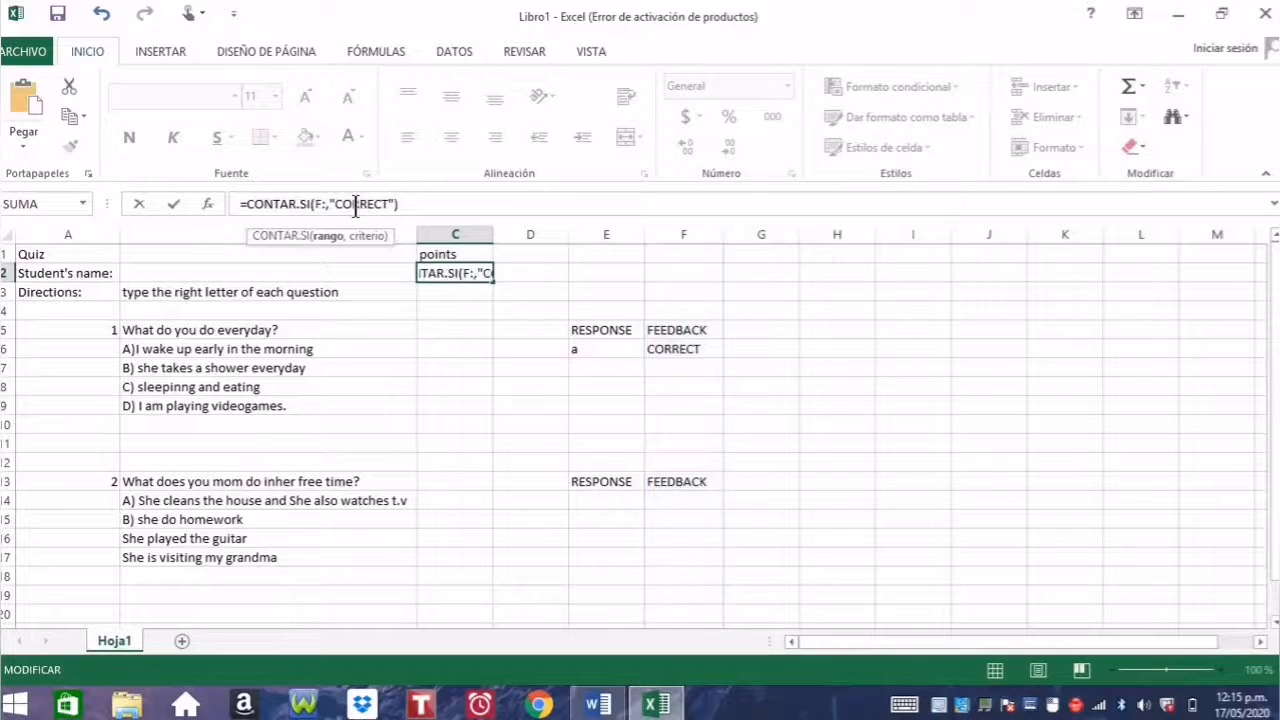
{"action": "type", "text": "F"}
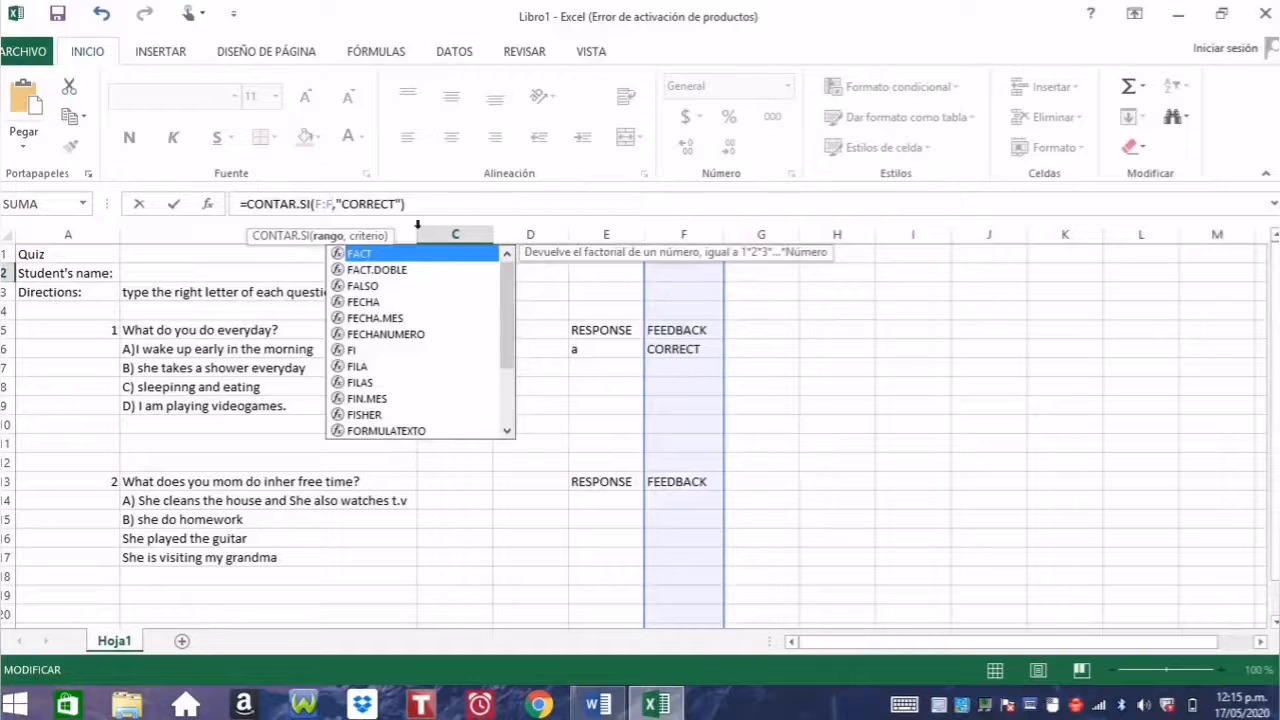
{"action": "left_click", "coordinate": [417, 204]}
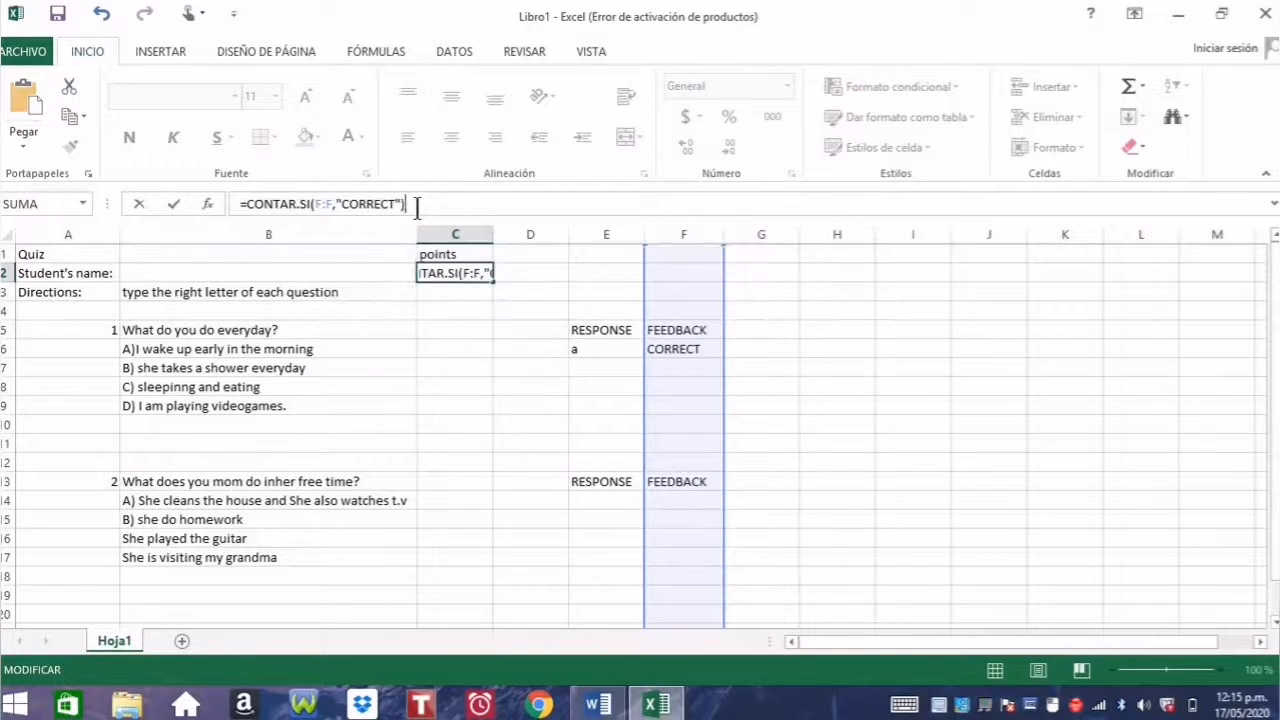
{"action": "key", "text": "Return"}
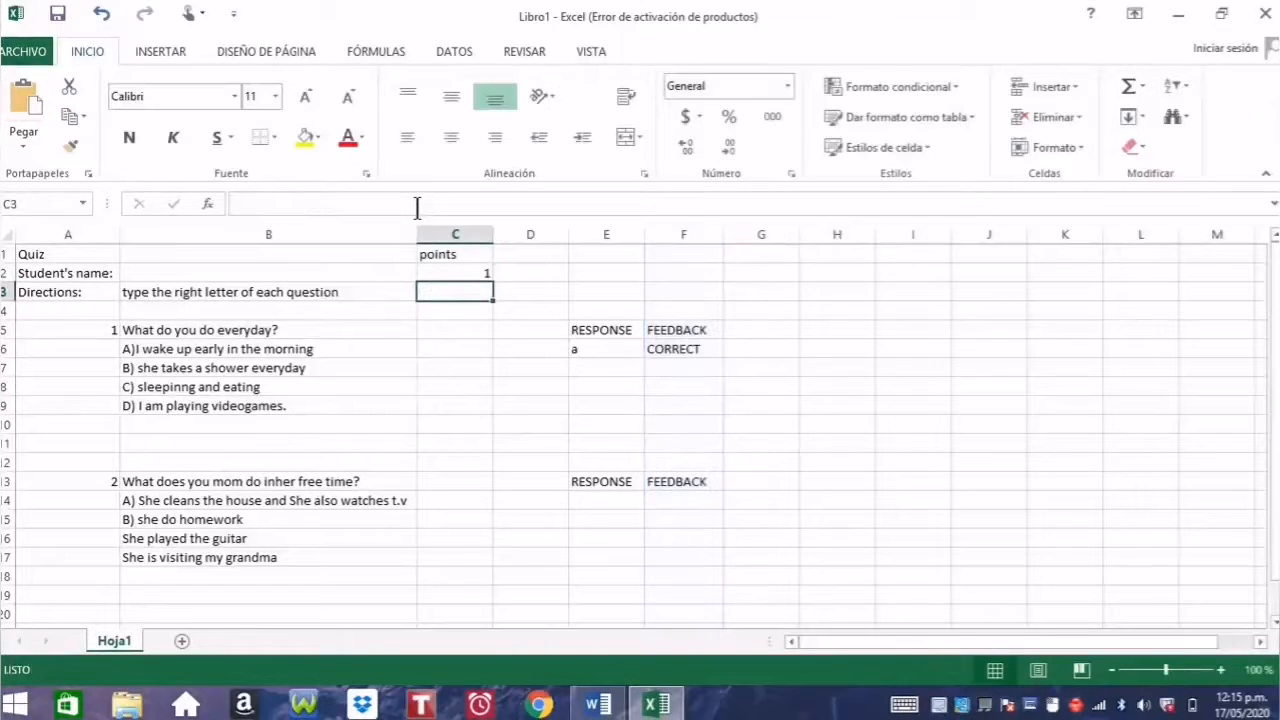
Step: Answer B in E6 and confirm C2 drops to 0 points with TRY AGAIN
{"action": "left_click", "coordinate": [480, 274]}
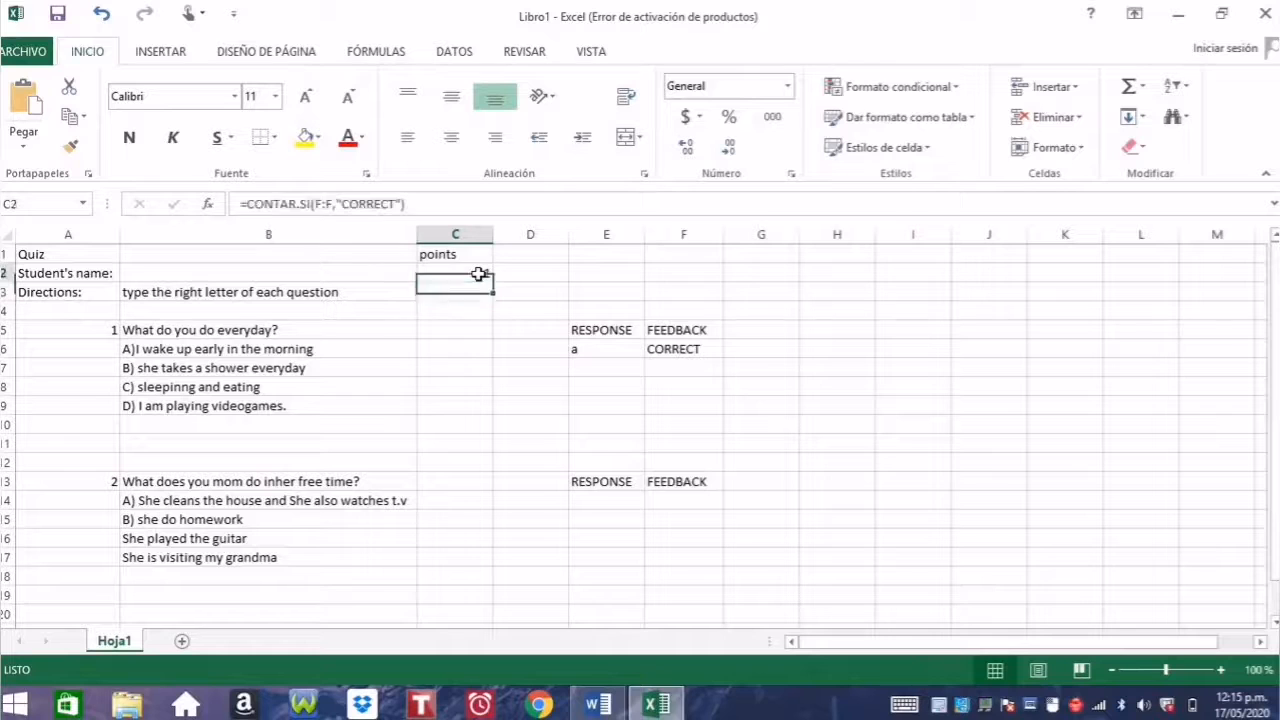
{"action": "left_click", "coordinate": [596, 356]}
{"action": "key", "text": "BackSpace"}
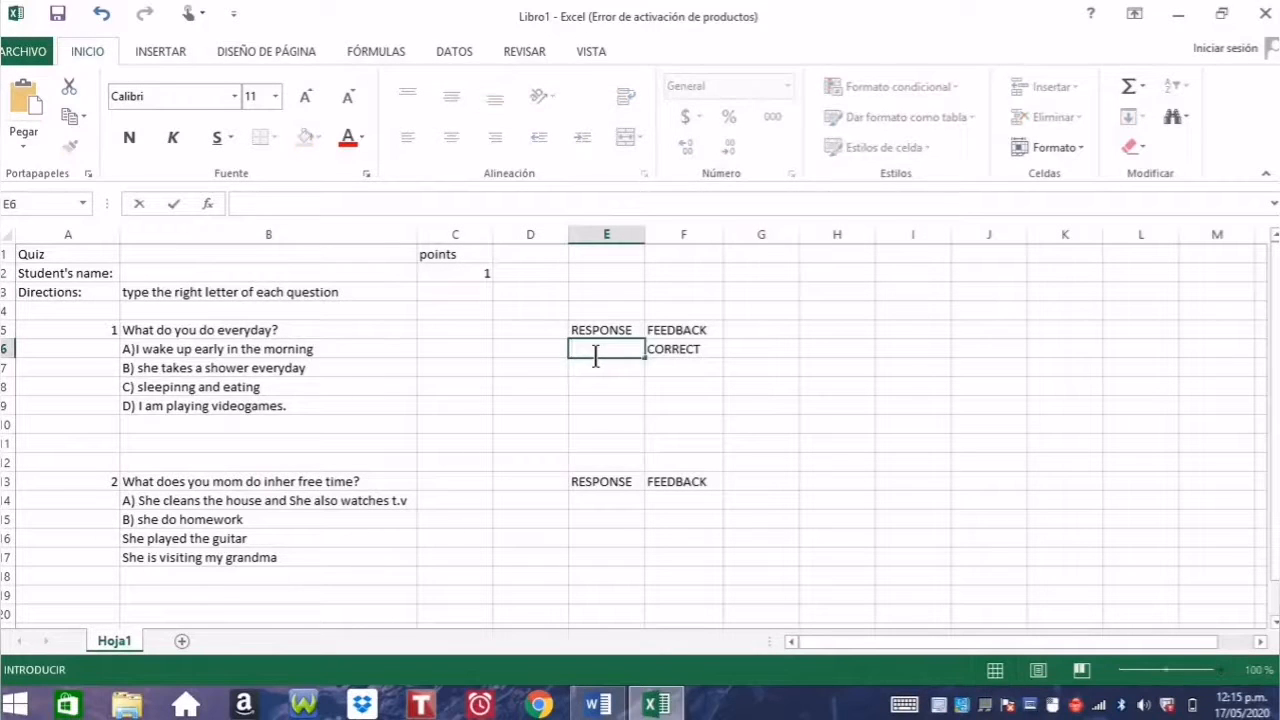
{"action": "key", "text": "Return"}
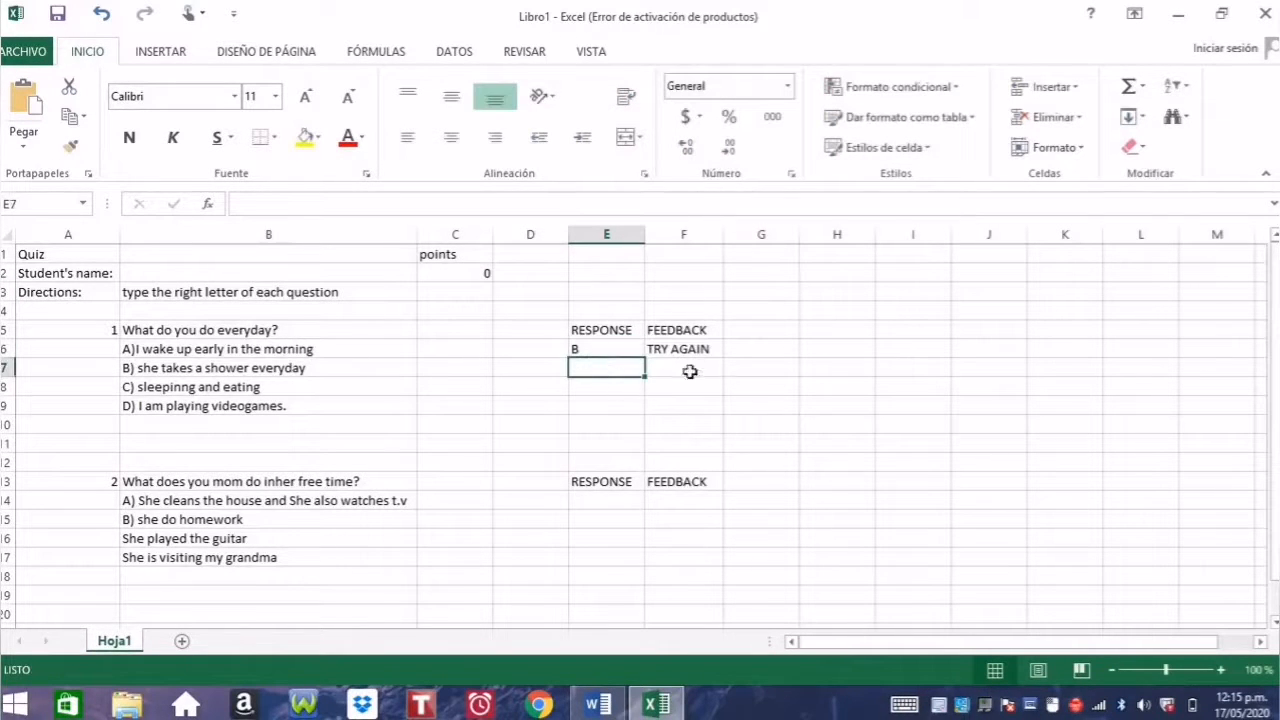
{"action": "left_click", "coordinate": [475, 274]}
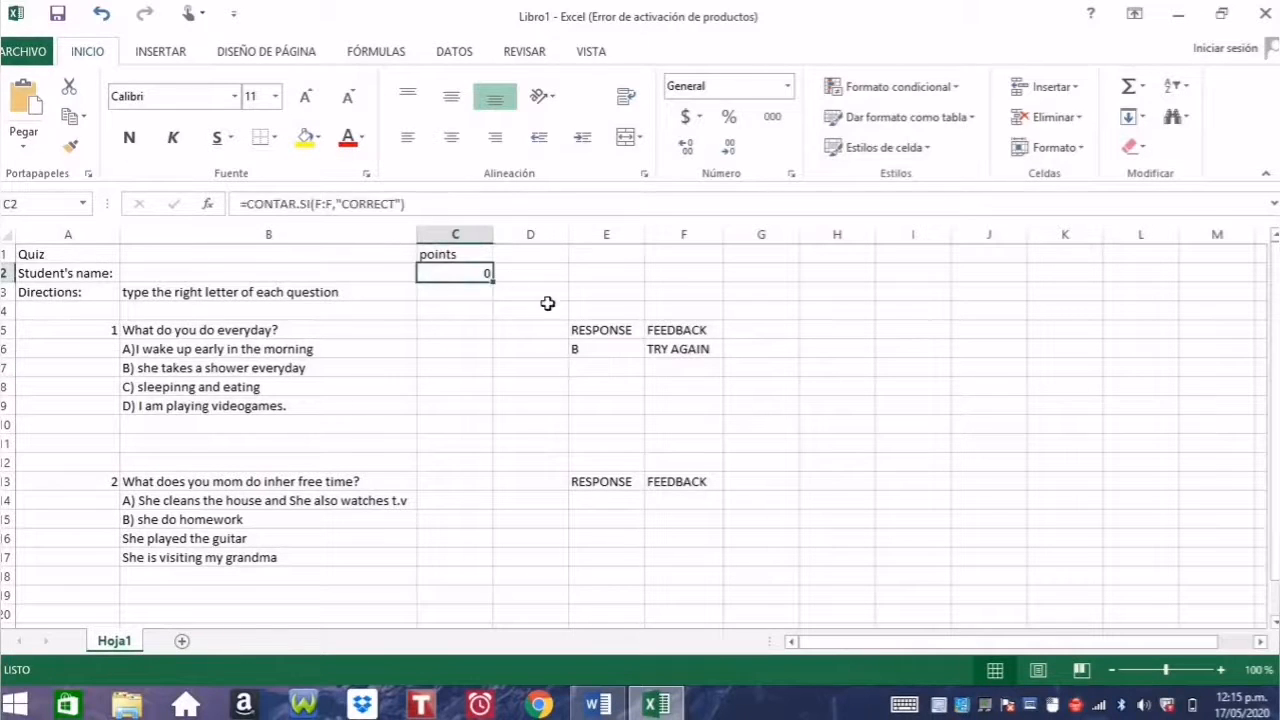
Step: Answer A in E6 to restore CORRECT and 1 point
{"action": "left_click", "coordinate": [584, 349]}
{"action": "type", "text": "A"}
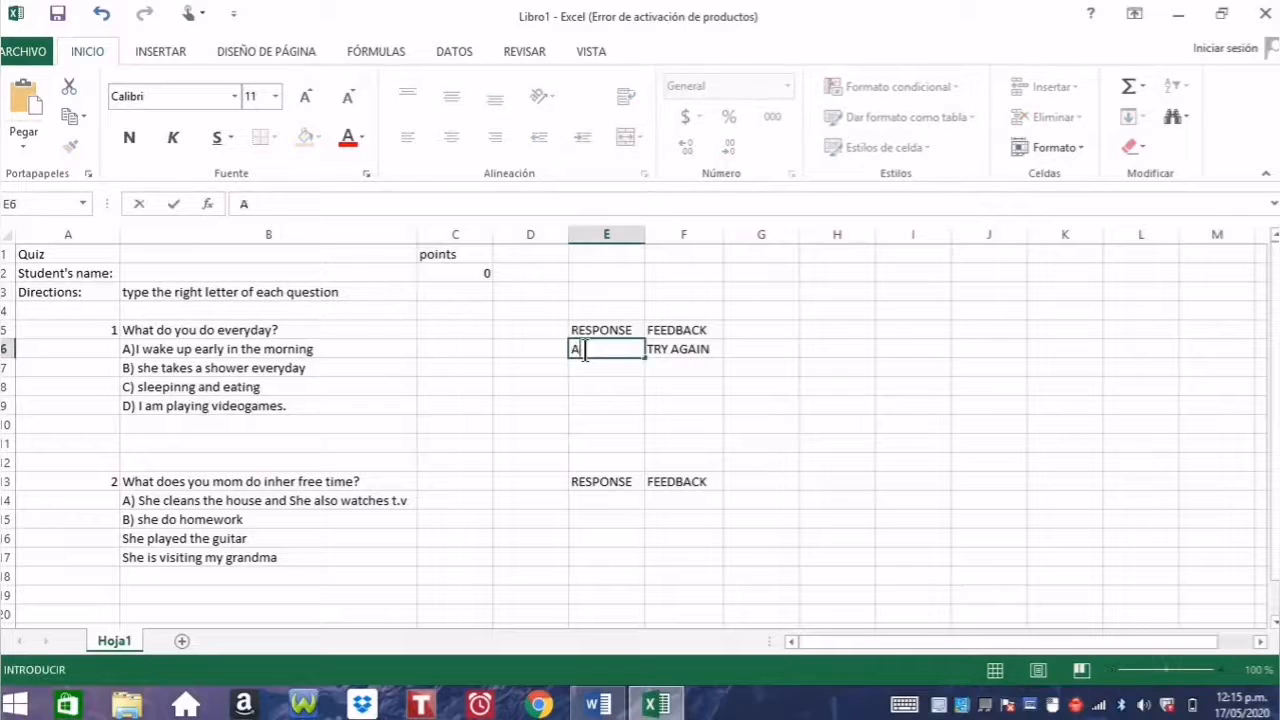
{"action": "key", "text": "Return"}
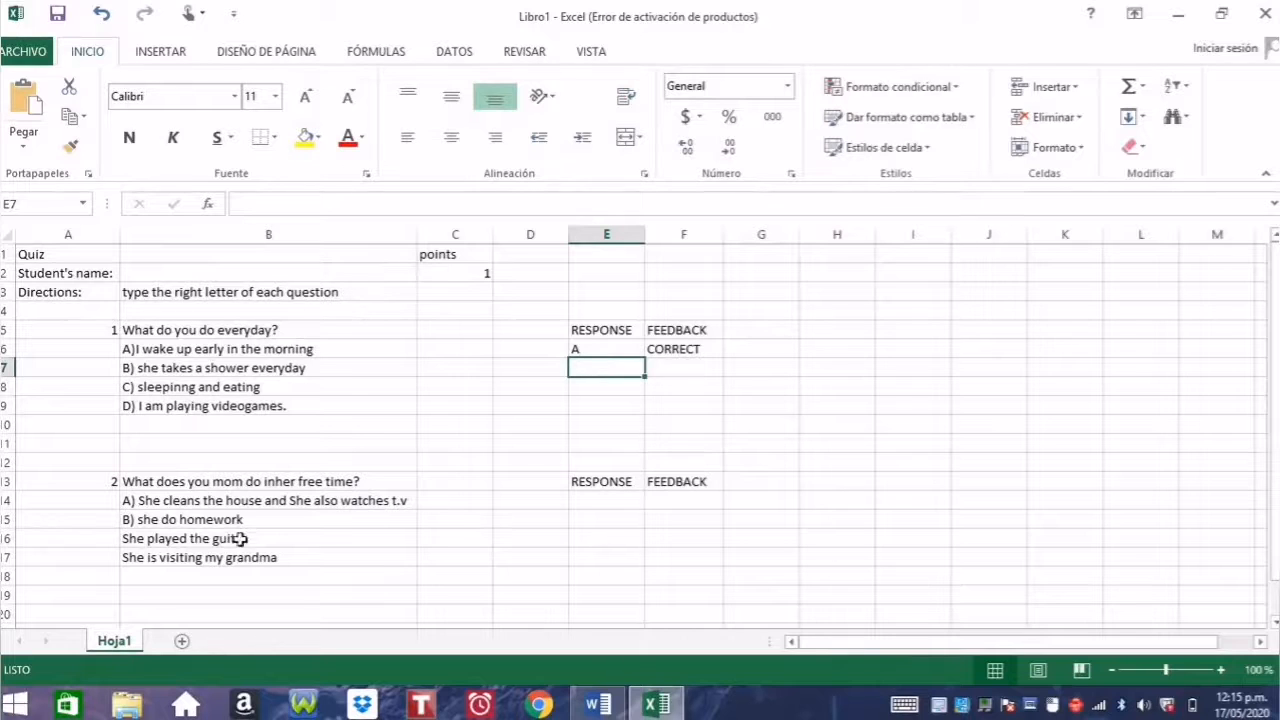
{"action": "left_click", "coordinate": [436, 381]}
Step: Uncheck Bloqueada for response cell E6 in Formato de celdas
{"action": "left_click", "coordinate": [608, 349]}
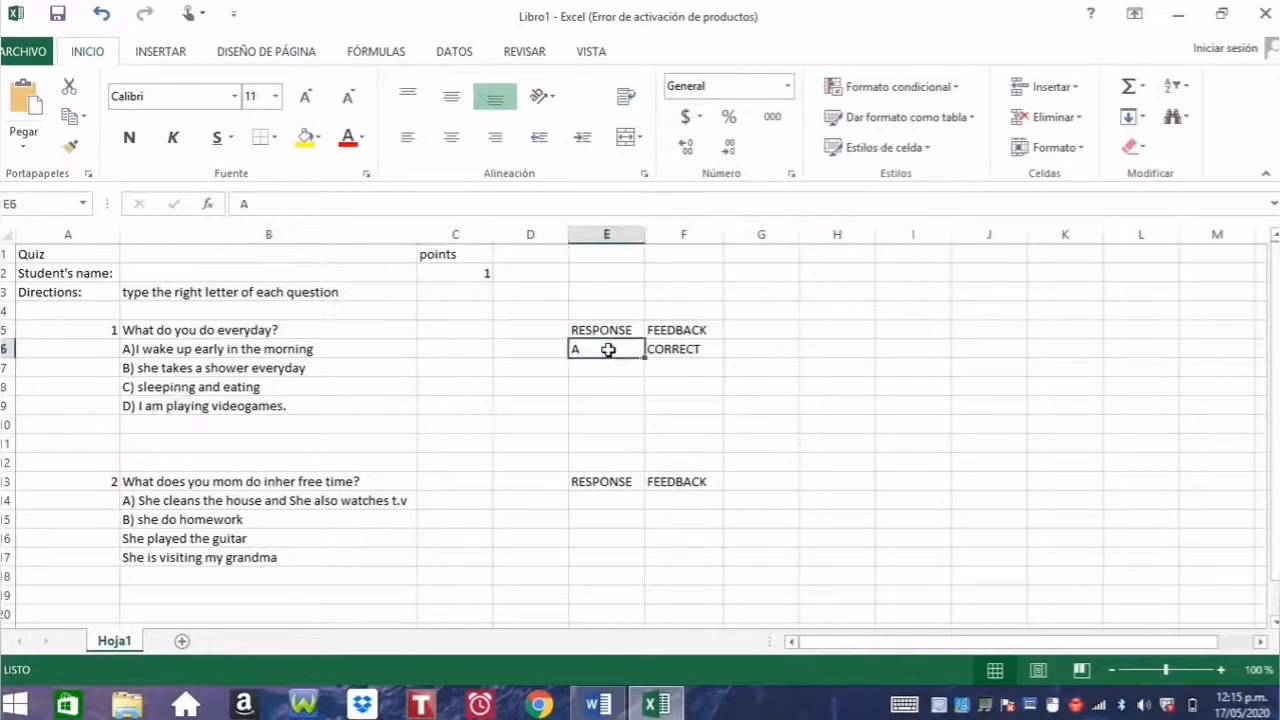
{"action": "right_click", "coordinate": [608, 349]}
{"action": "mouse_move", "coordinate": [662, 528]}
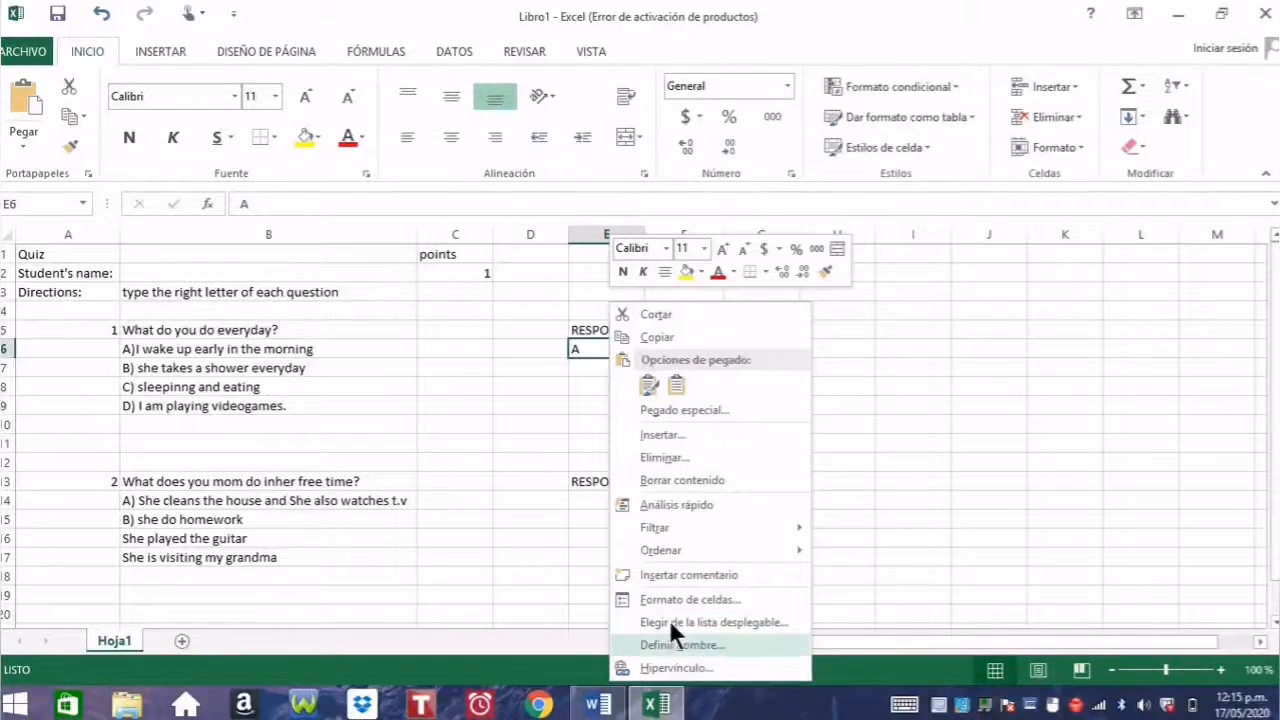
{"action": "left_click", "coordinate": [695, 596]}
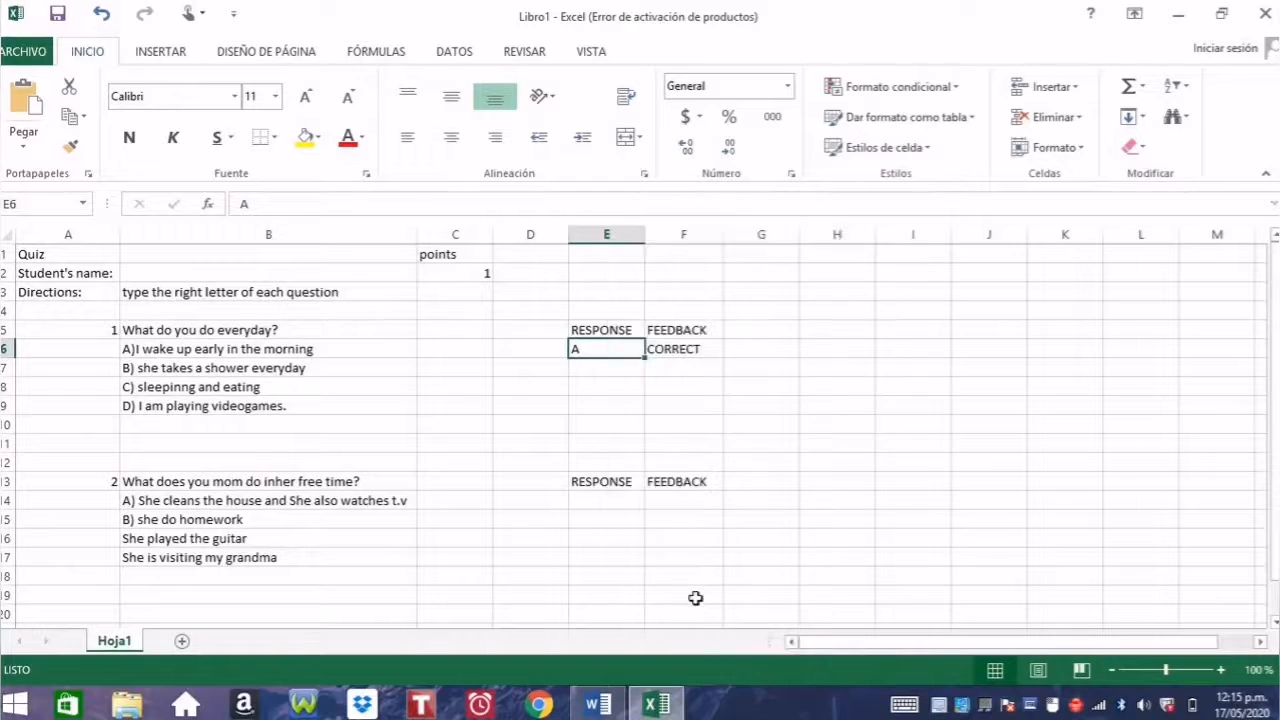
{"action": "left_click", "coordinate": [738, 291]}
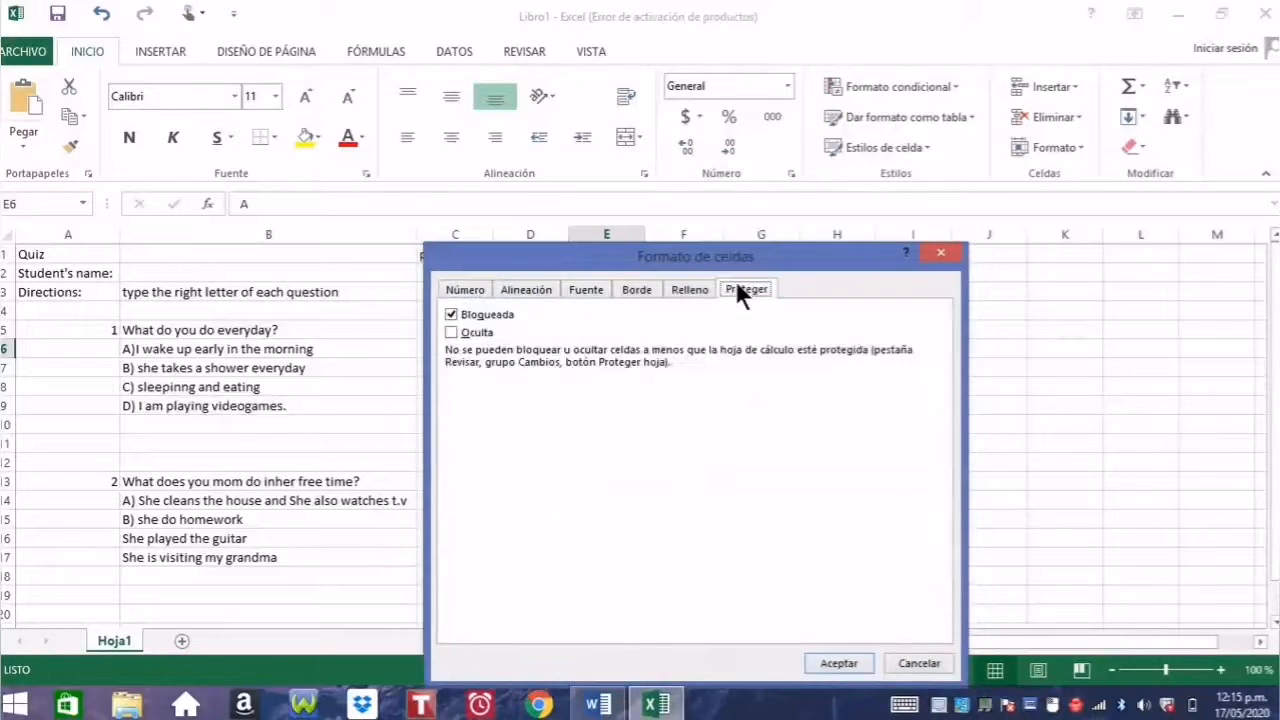
{"action": "left_click", "coordinate": [471, 316]}
{"action": "left_click", "coordinate": [843, 666]}
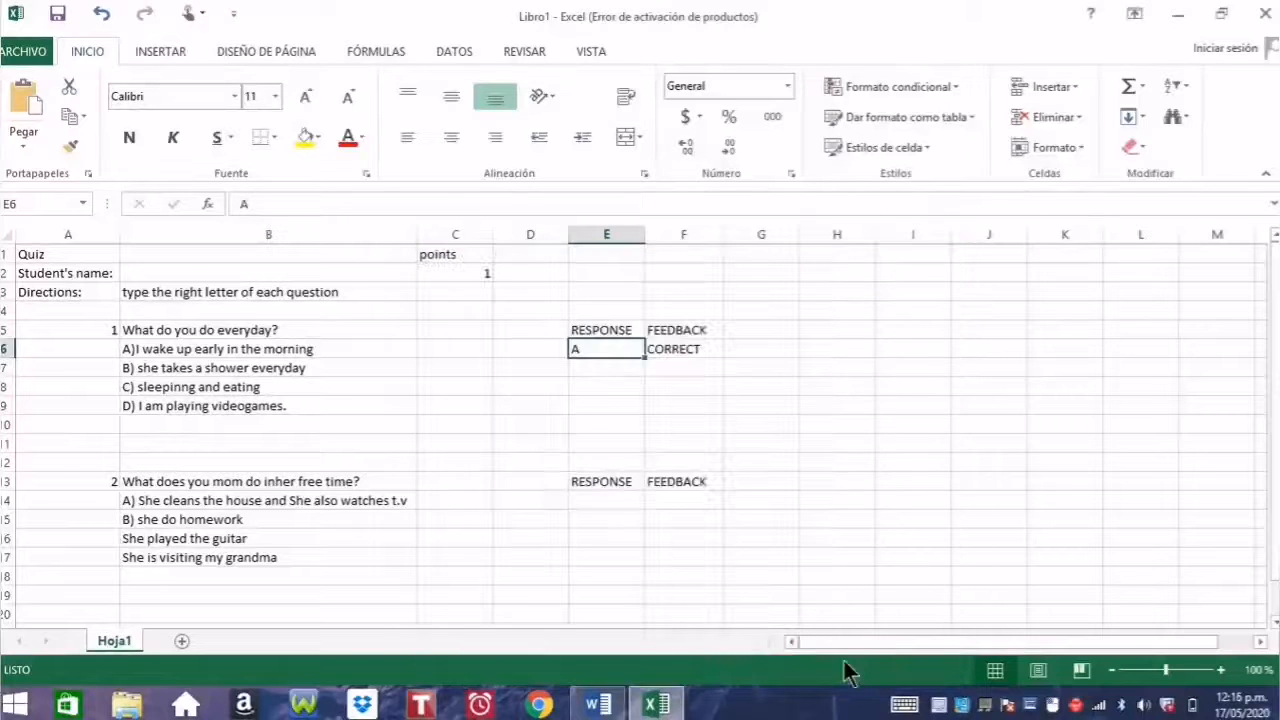
Step: Uncheck Bloqueada for student-name cell B2
{"action": "left_click", "coordinate": [195, 273]}
{"action": "right_click", "coordinate": [195, 274]}
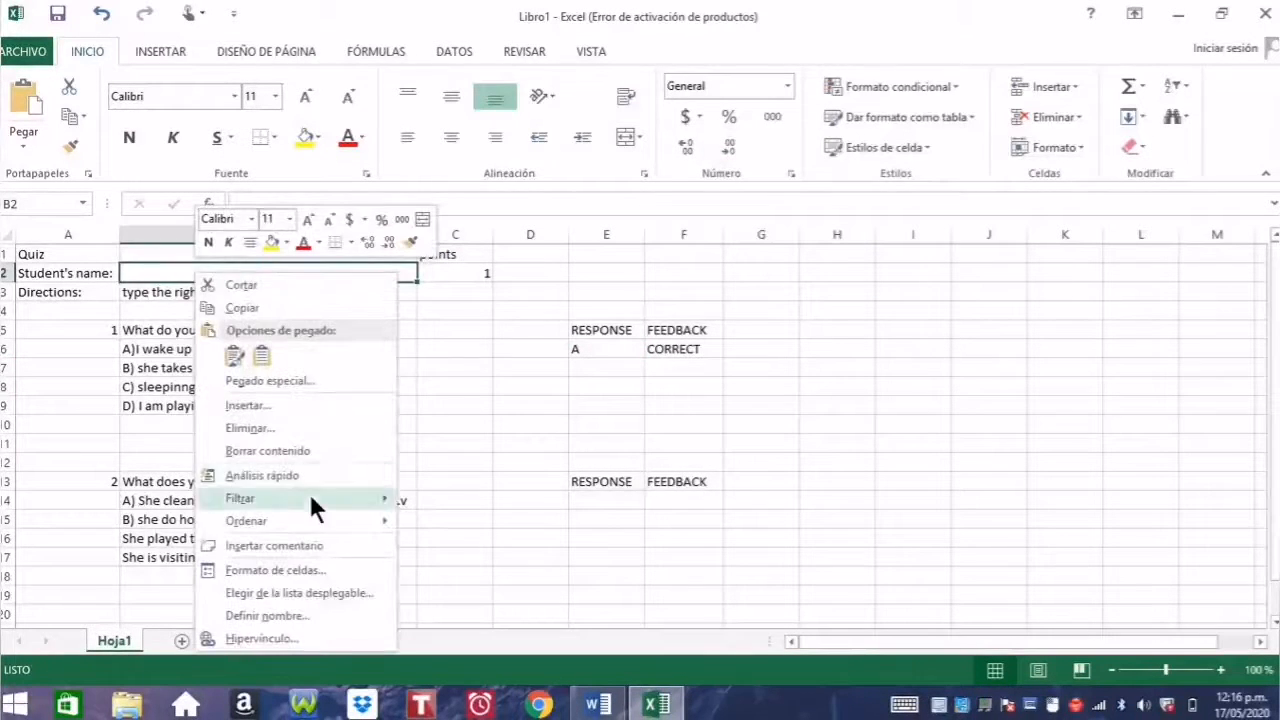
{"action": "left_click", "coordinate": [300, 568]}
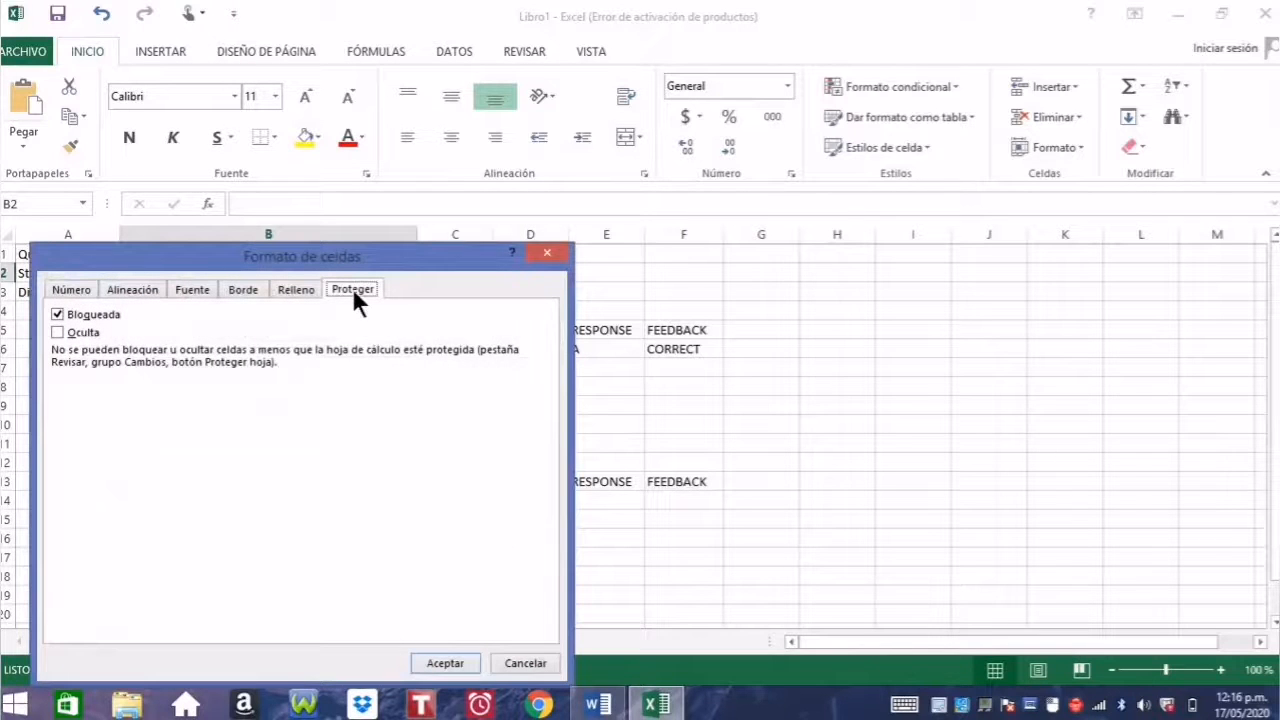
{"action": "left_click", "coordinate": [106, 314]}
{"action": "left_click", "coordinate": [440, 663]}
{"action": "left_click", "coordinate": [780, 403]}
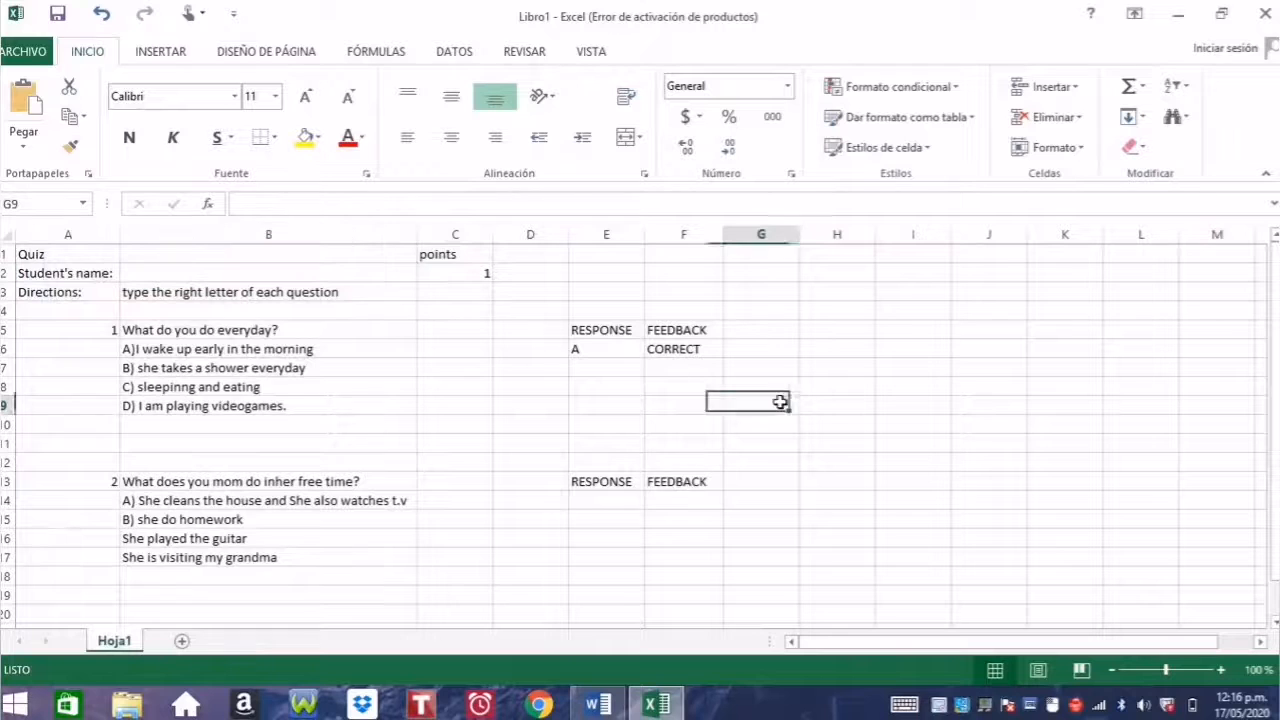
Step: Protect the sheet with a password, disallowing selection of locked cells
{"action": "left_click", "coordinate": [520, 55]}
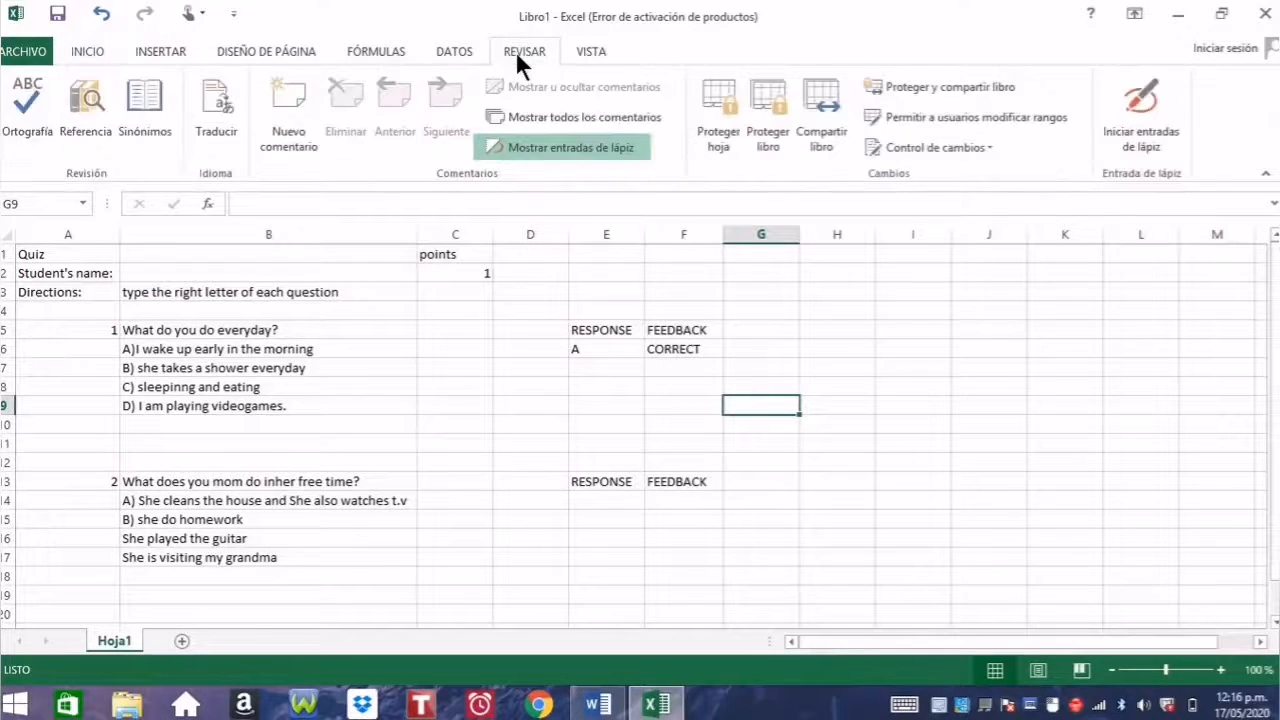
{"action": "left_click", "coordinate": [718, 110]}
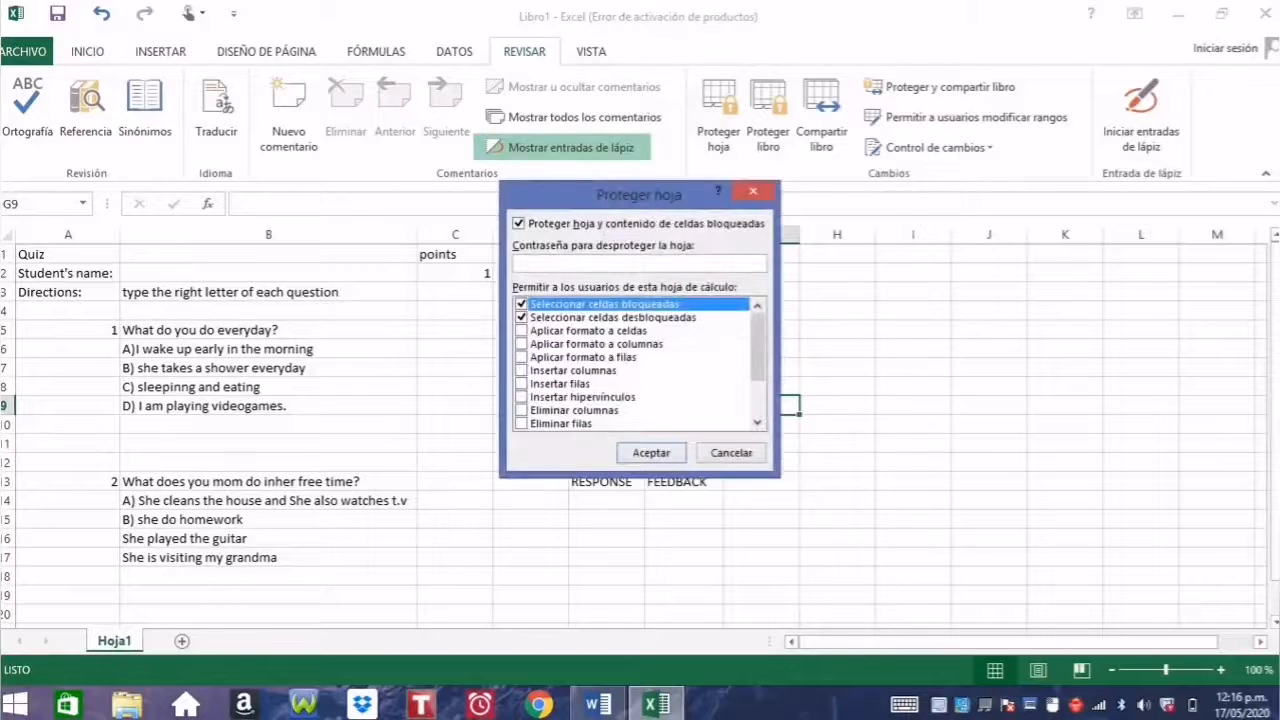
{"action": "type", "text": "1234"}
{"action": "left_click", "coordinate": [521, 304]}
{"action": "key", "text": "Return"}
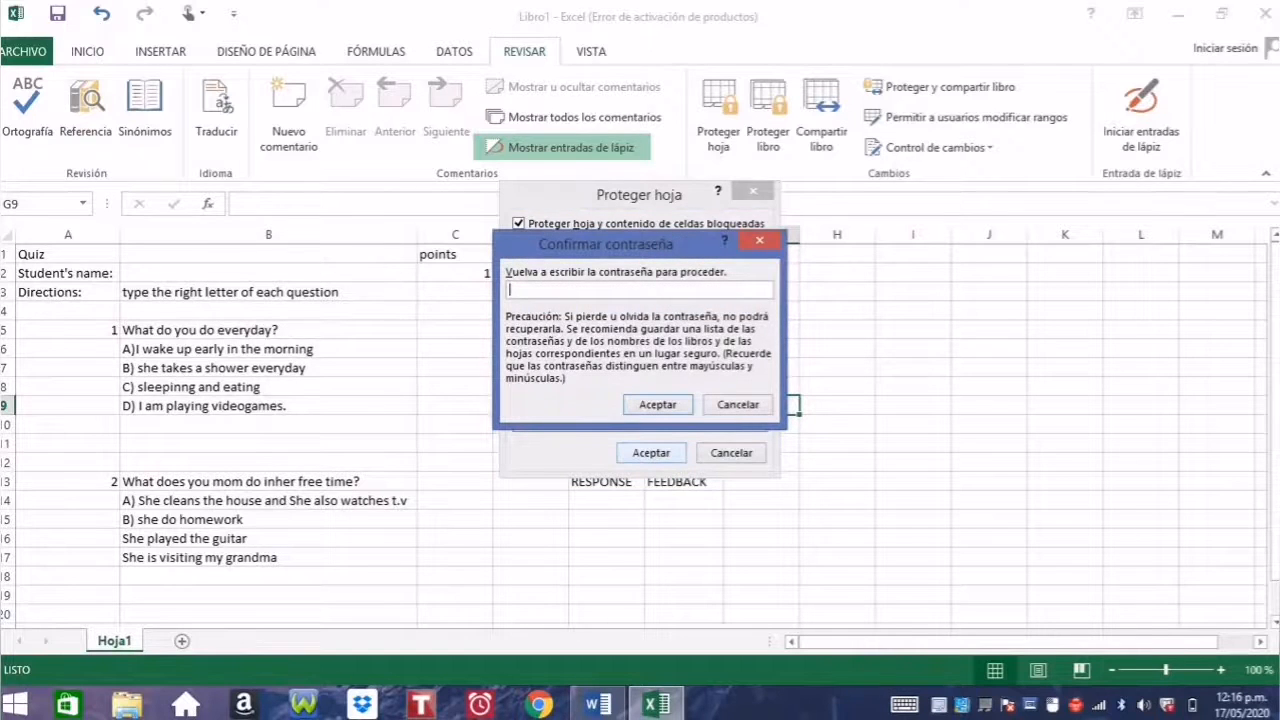
{"action": "type", "text": "1234"}
{"action": "left_click", "coordinate": [655, 404]}
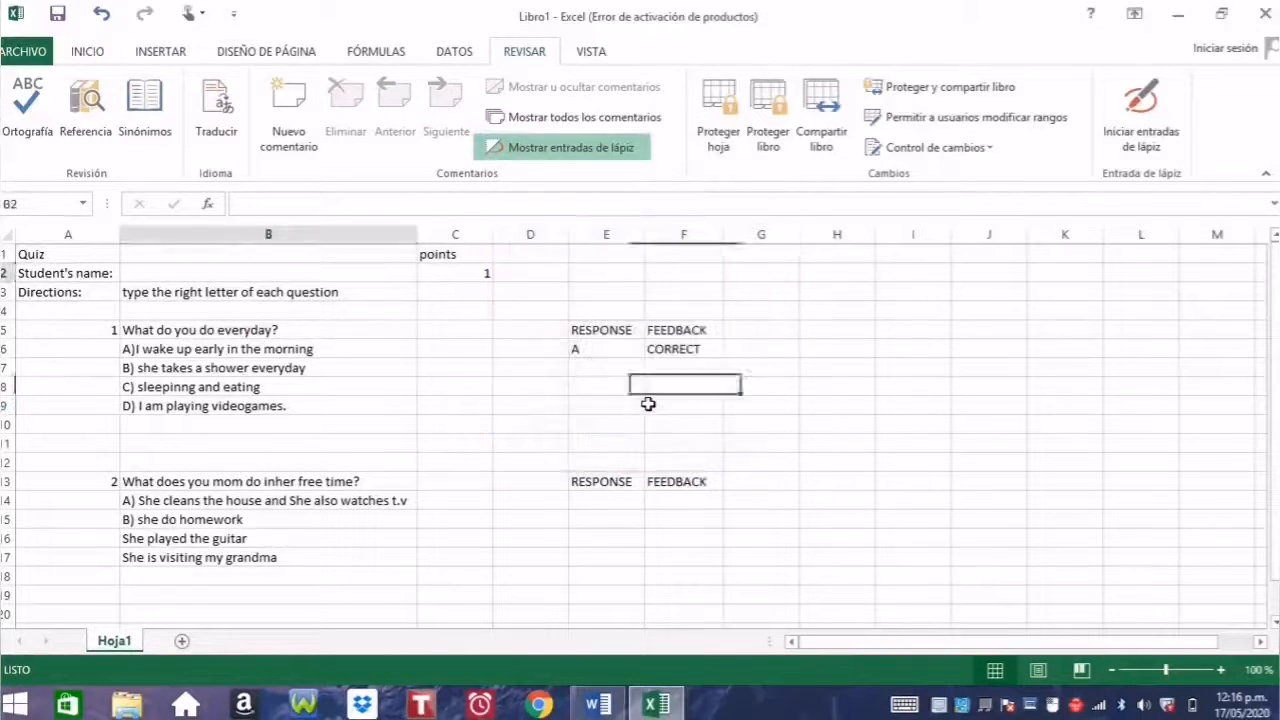
Step: Enter the student's name in B2
{"action": "left_click", "coordinate": [600, 348]}
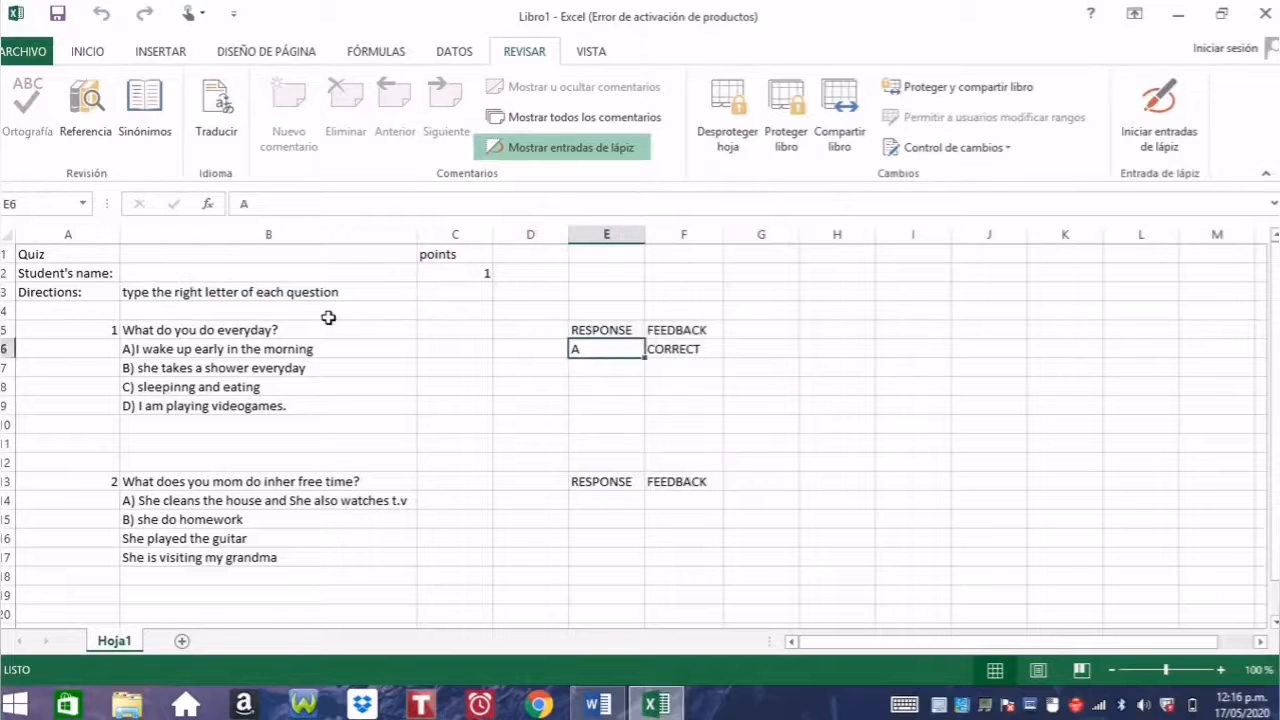
{"action": "left_click", "coordinate": [354, 269]}
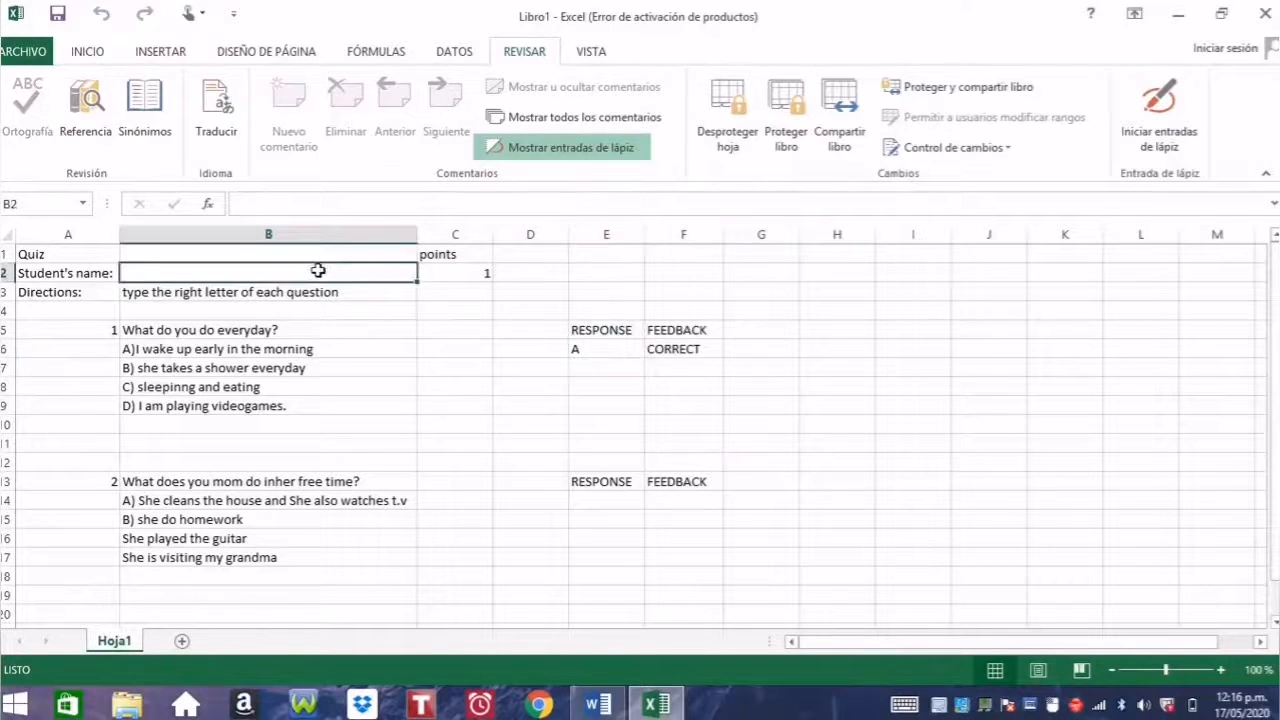
{"action": "type", "text": "PEDRO"}
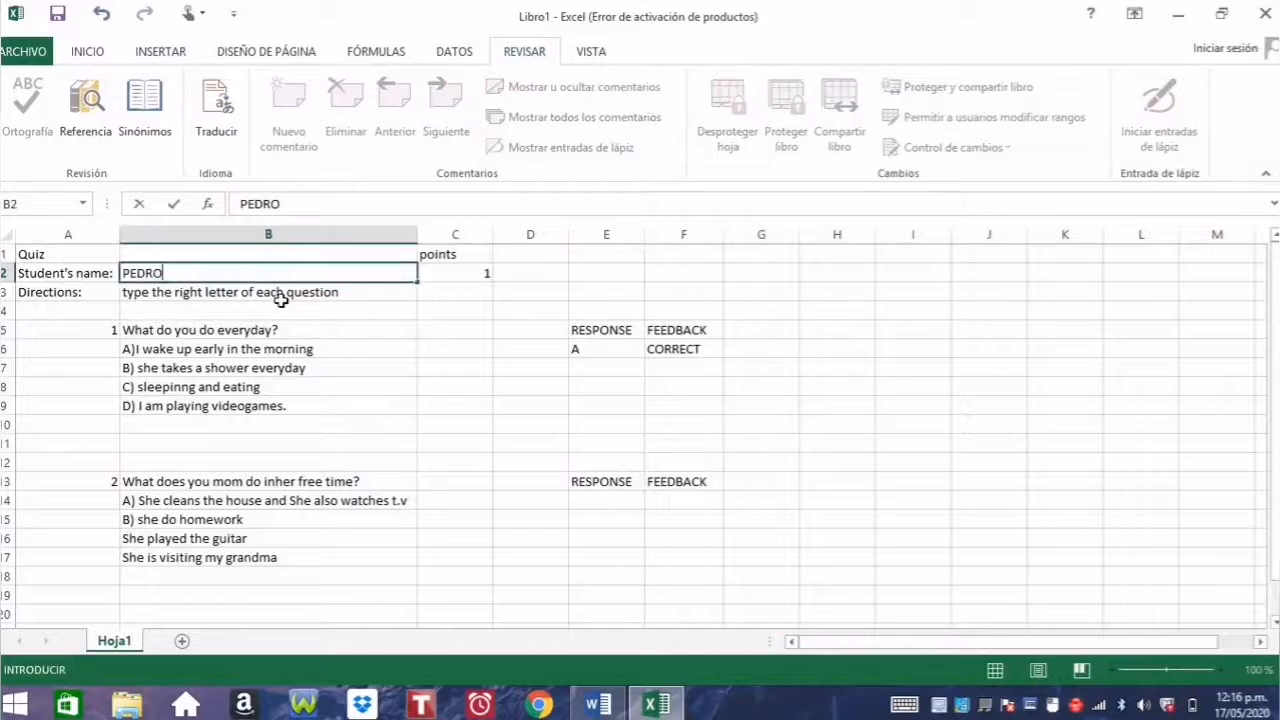
{"action": "key", "text": "Return"}
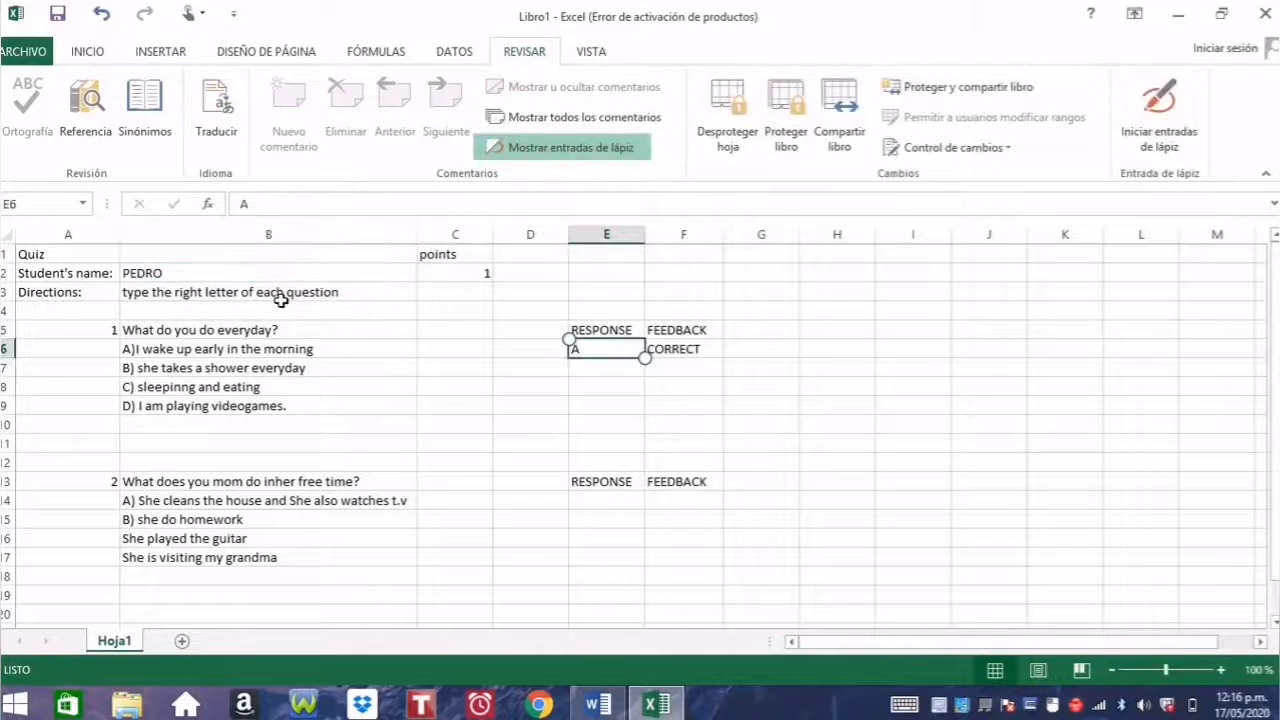
Step: Answer b then A in E6, ending with CORRECT and 1 point
{"action": "type", "text": "b"}
{"action": "key", "text": "Return"}
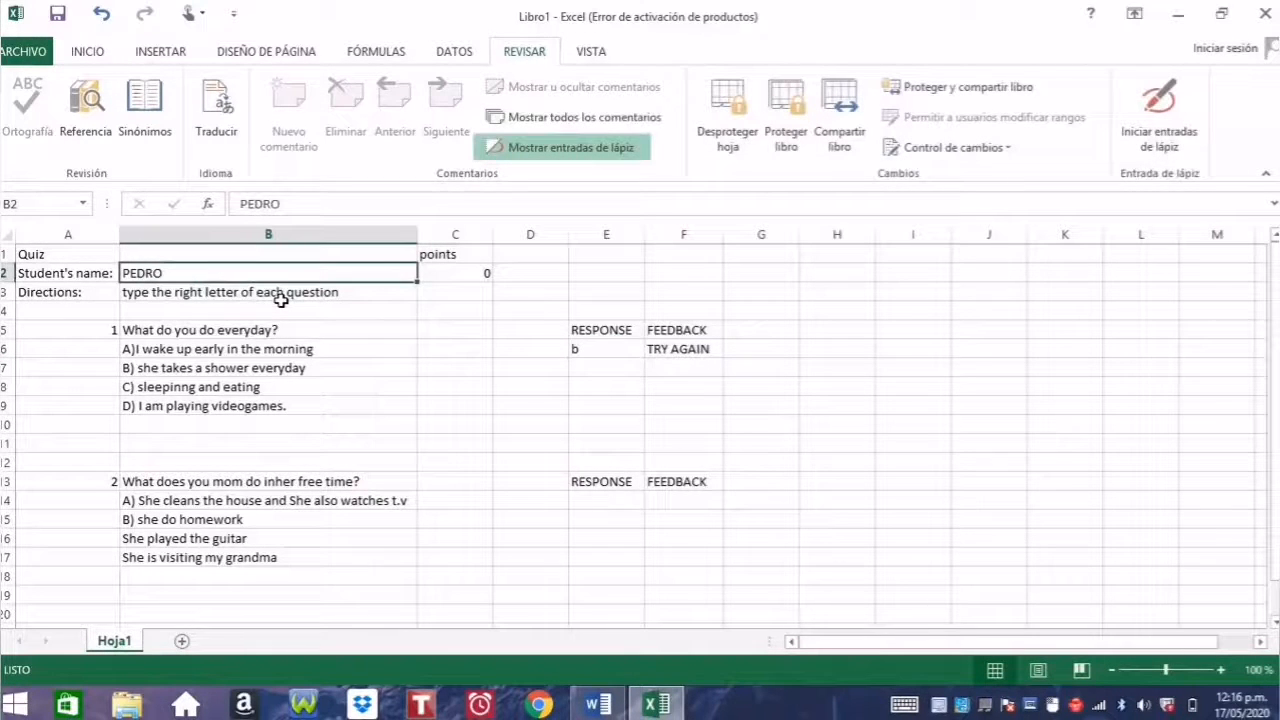
{"action": "key", "text": "Return"}
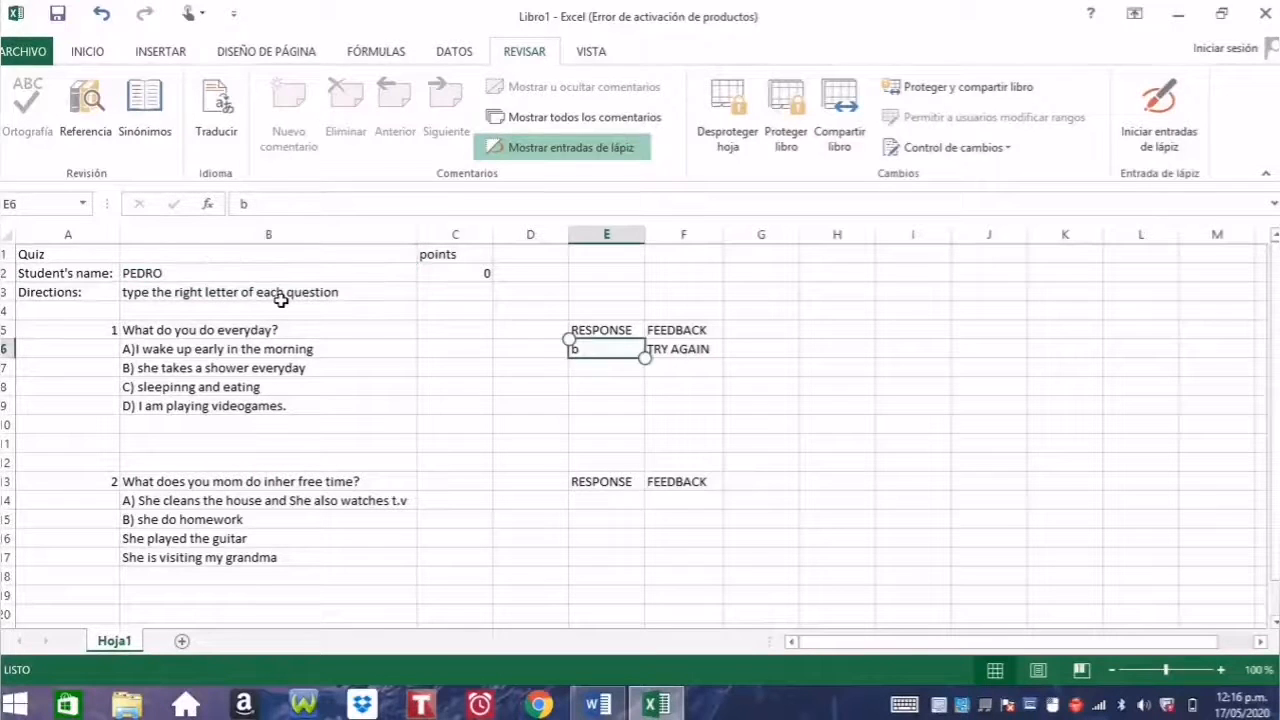
{"action": "type", "text": "A"}
{"action": "key", "text": "Return"}
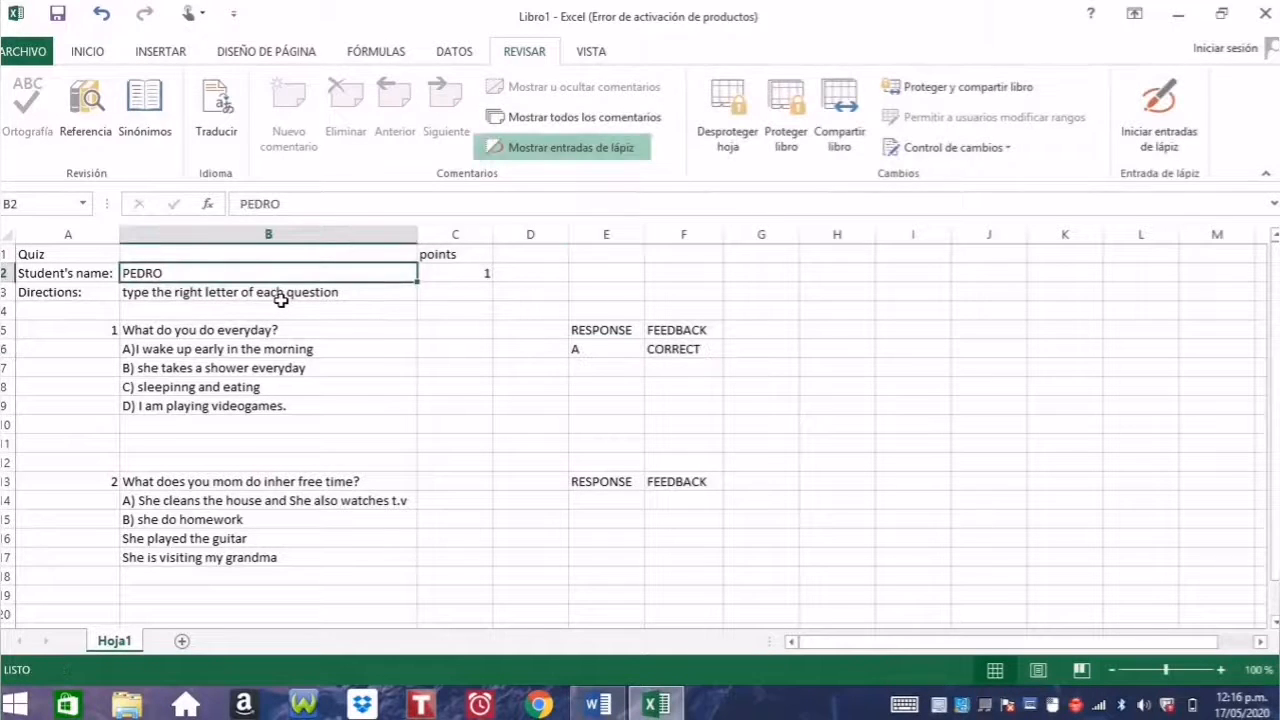